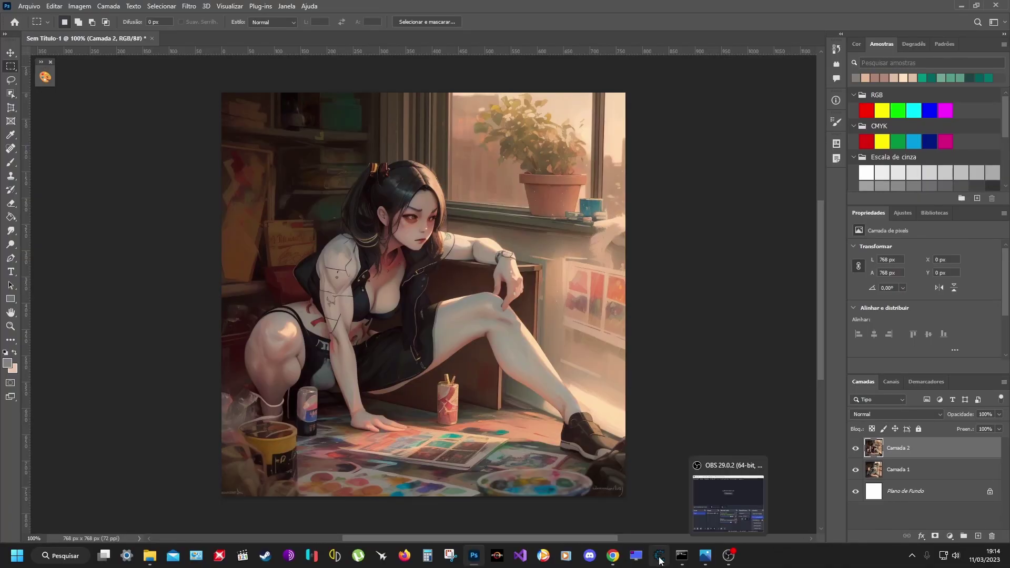
- Paste the first variant image from Photos as a new layer scaled to fill the canvas
left_click(737, 515)
key("Left")
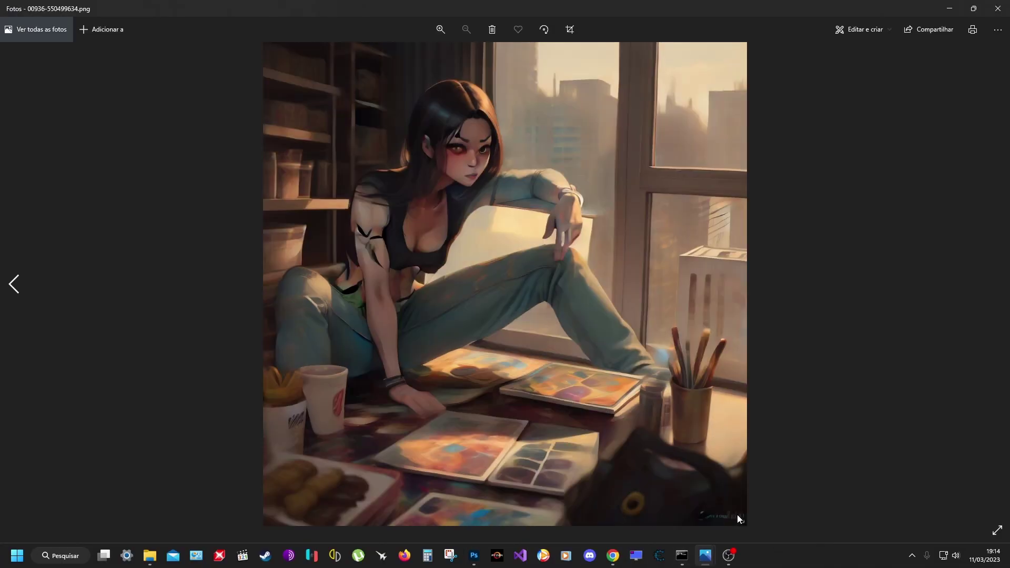
key("Left")
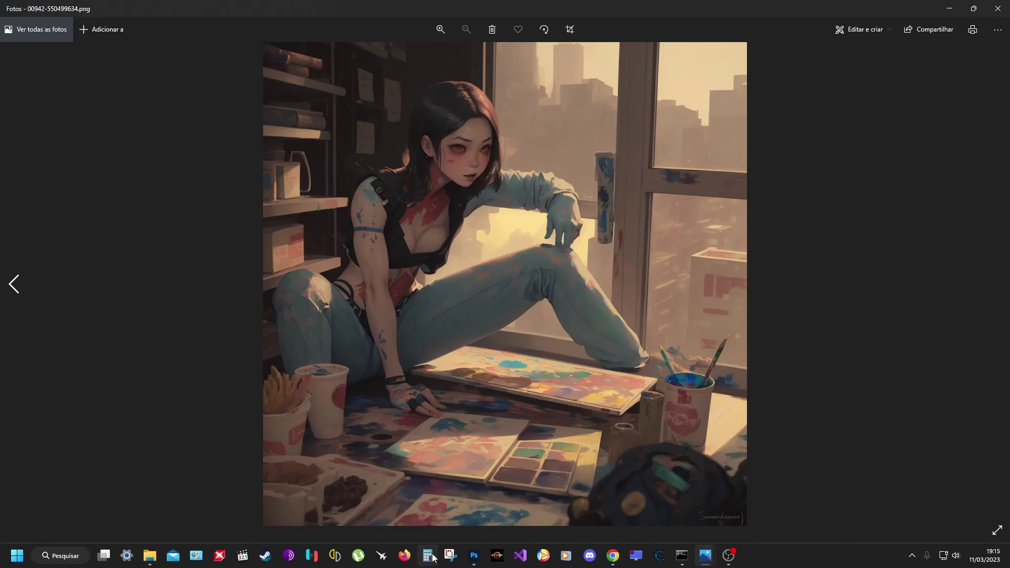
key("alt+Tab")
key("ctrl+v")
key("ctrl+t")
left_click_drag(671, 508, 632, 461)
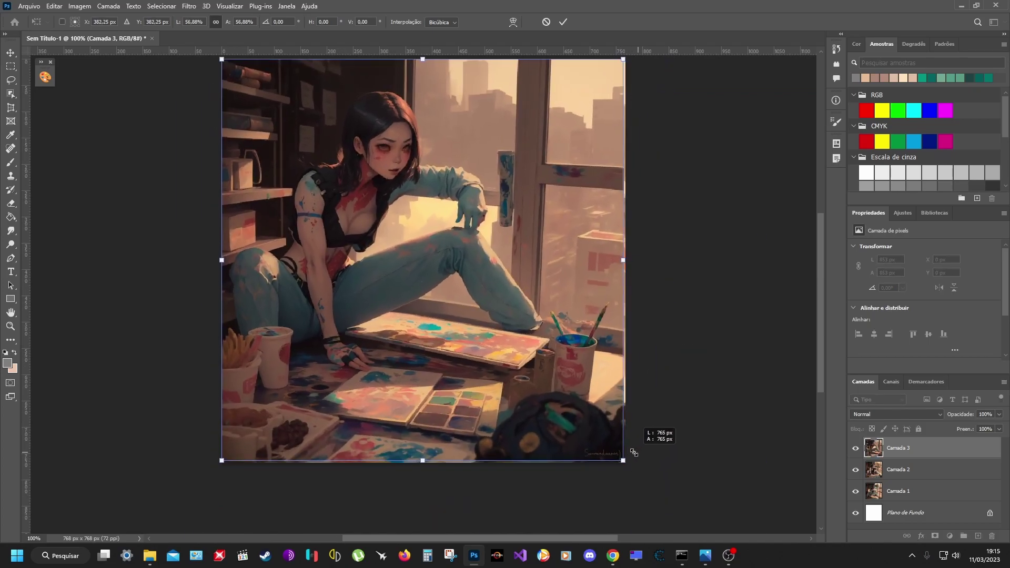
key("Return")
- Paste a second variant from Photos as another layer resized to canvas size
key("alt+Tab")
key("Right")
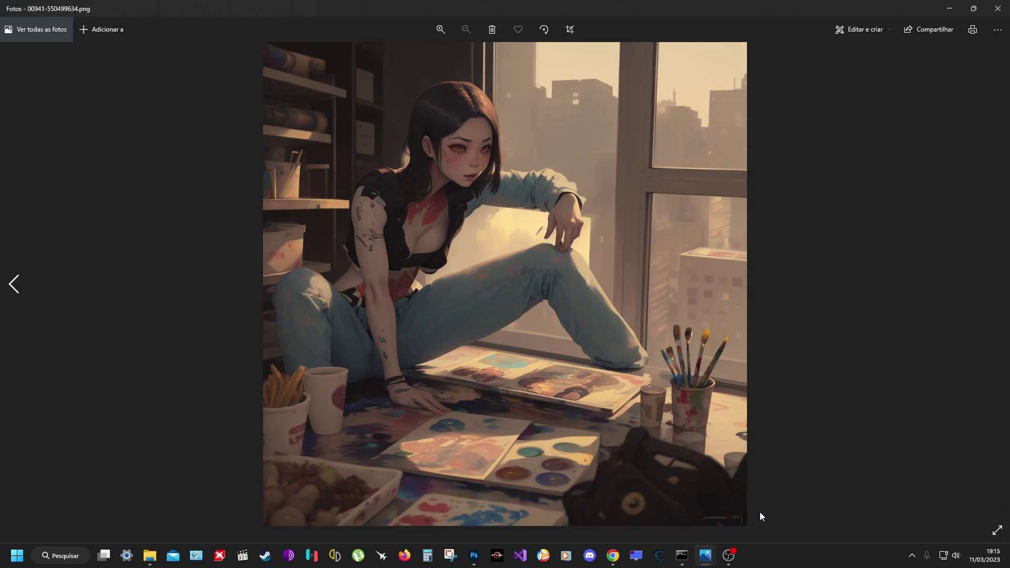
key("alt+Tab")
key("ctrl+v")
key("ctrl+t")
left_click_drag(301, 122, 638, 356)
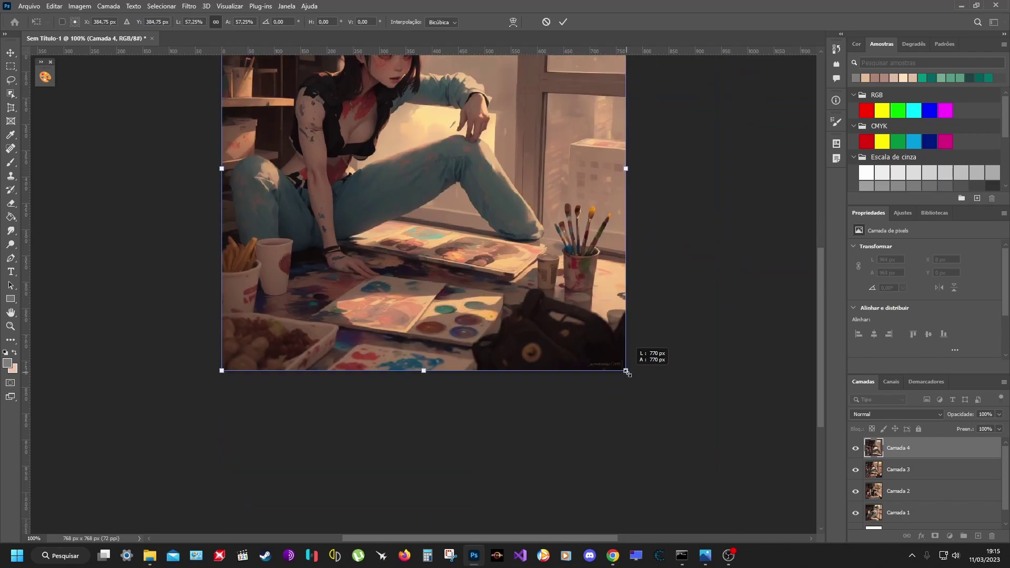
key("Return")
key("alt+bracketleft")
- Move the newest variant layer, Camada 4, beneath Camada 3
key("m")
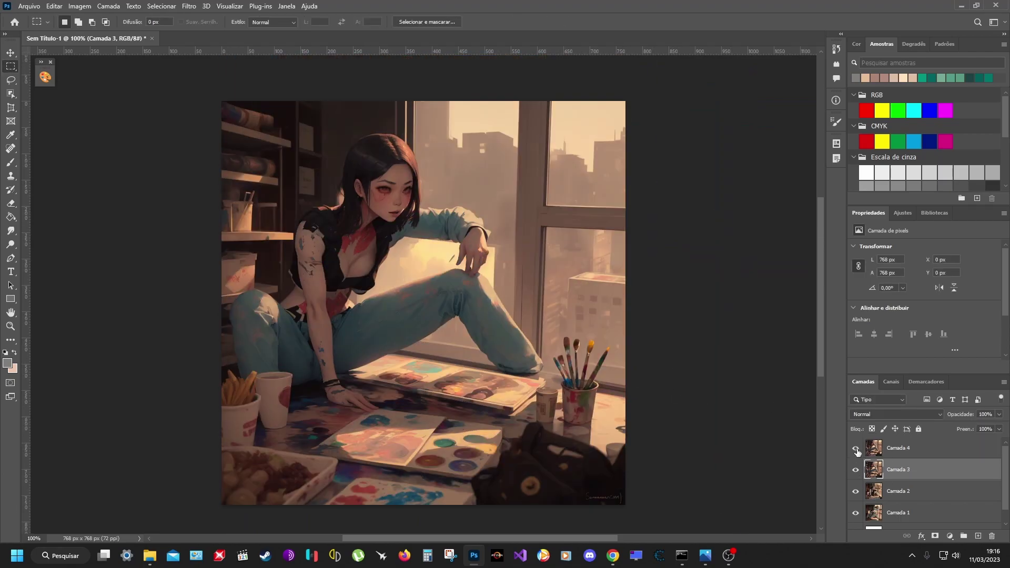
left_click(907, 452)
key("ctrl+bracketleft")
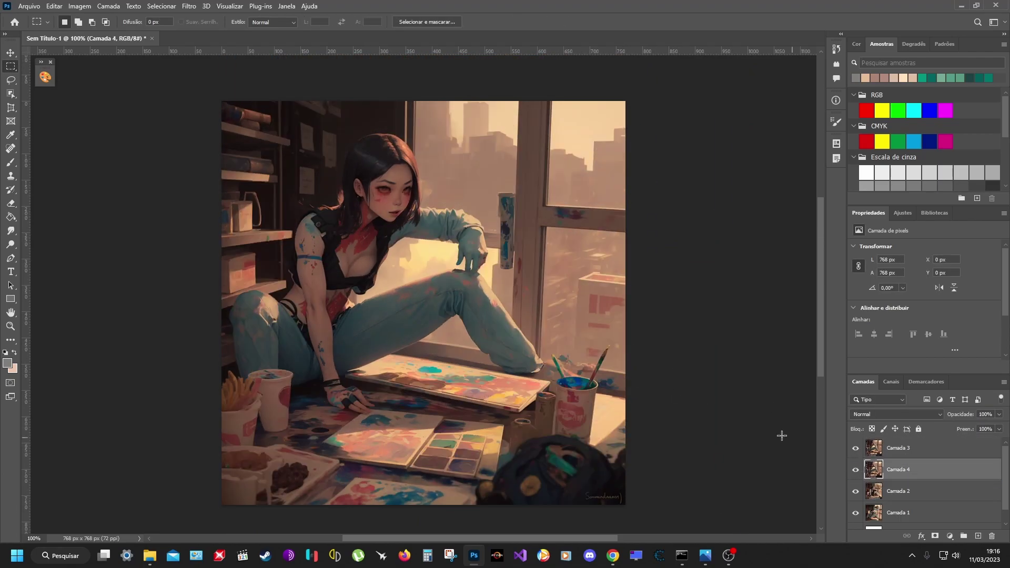
scroll(337, 400, "up", 5)
- Toggle Camada 3's visibility to compare its hand with the Camada 4 variant
key("e")
key("alt+bracketright")
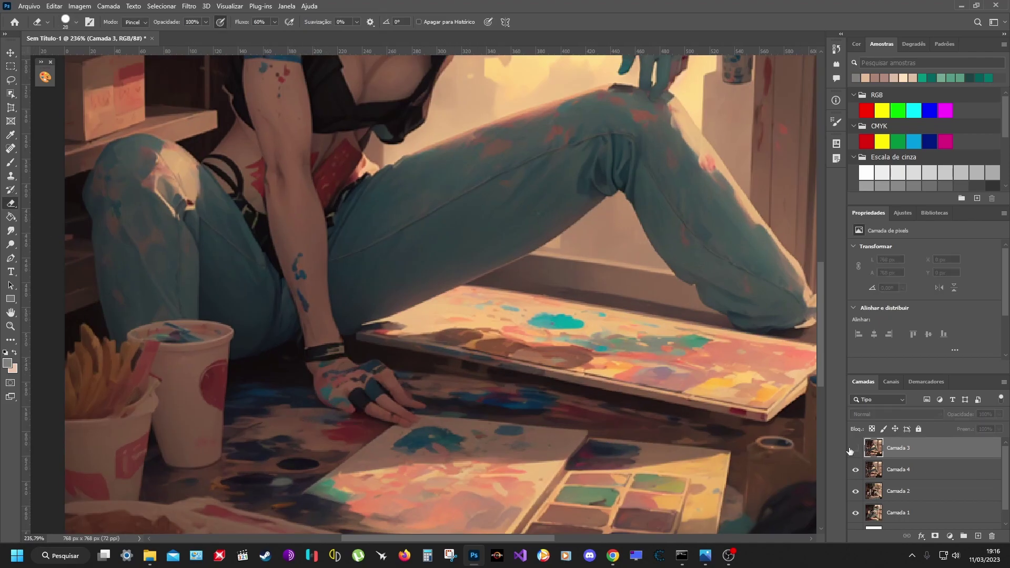
left_click(855, 448)
key("l")
left_click(856, 448)
key("v")
key("ctrl+d")
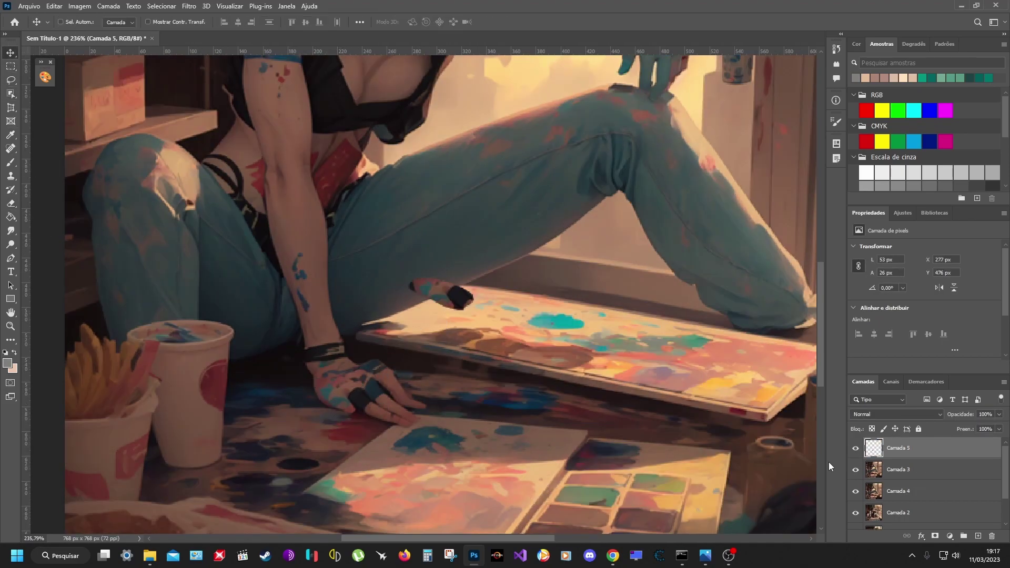
left_click(856, 449)
key("alt+bracketleft")
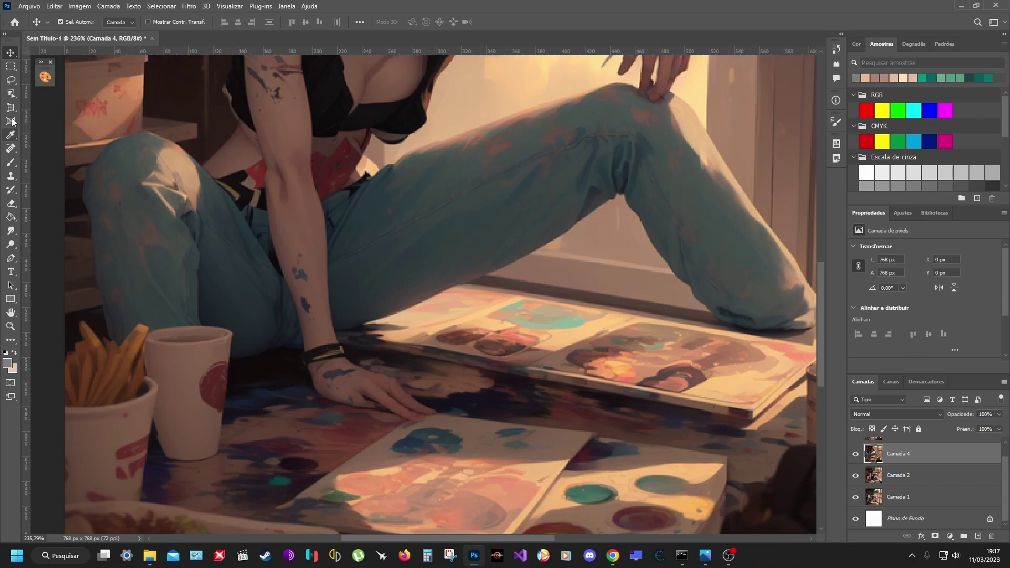
- Try a hand patch above Camada 3, then discard the unsuccessful attempt
key("m")
key("ctrl+v")
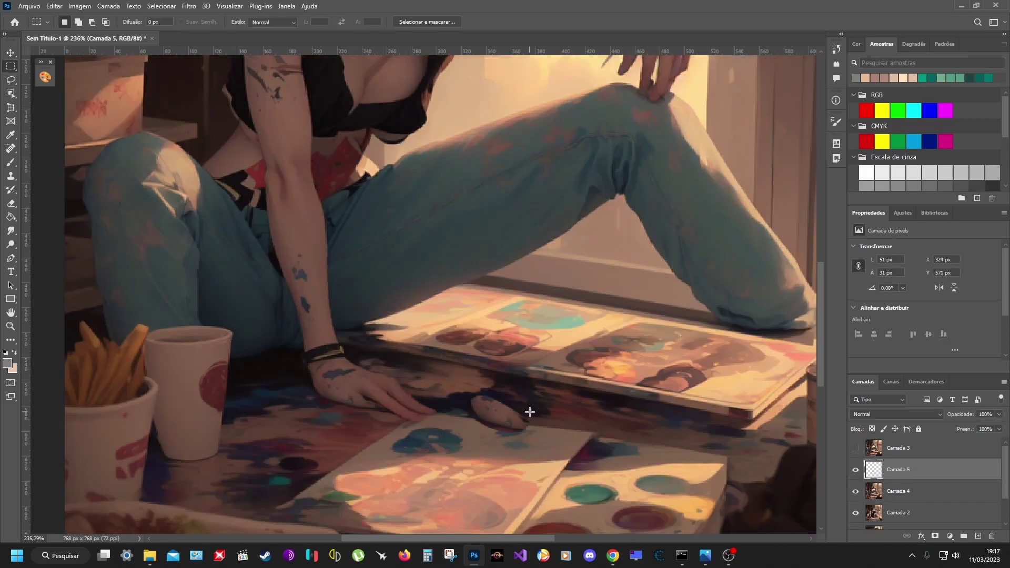
left_click(856, 448)
key("ctrl+bracketright")
key("v")
left_click_drag(530, 412, 372, 401)
key("e")
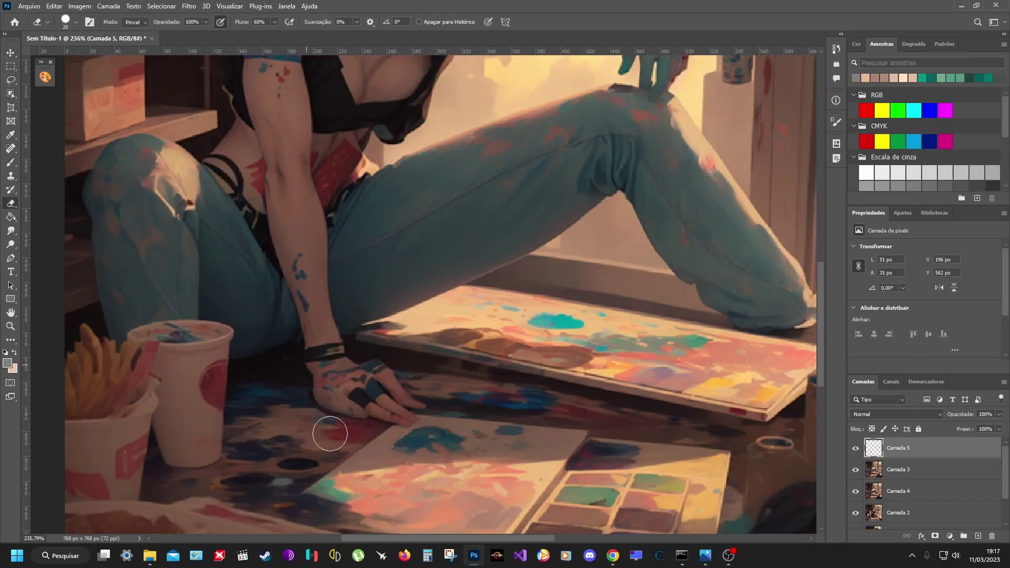
key("ctrl+0")
key("ctrl+e")
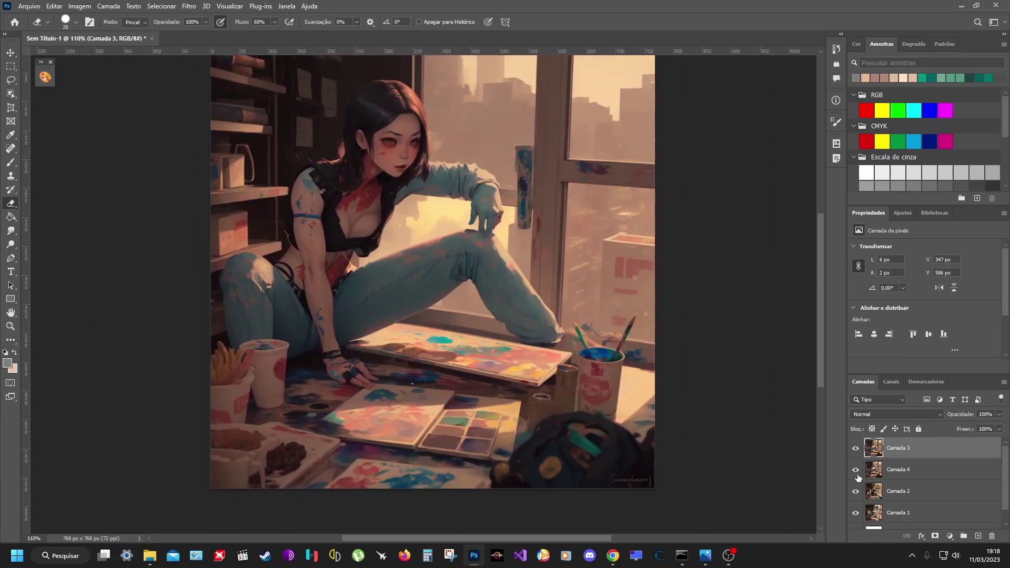
- Compare the variants, then stamp the visible image onto a new top layer
left_click(856, 470)
left_click(855, 449)
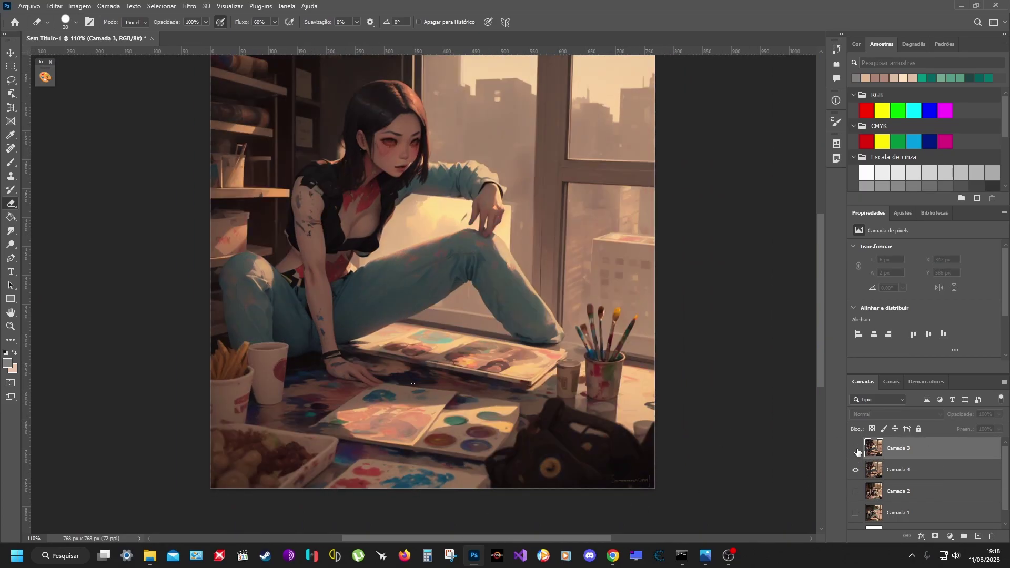
left_click(856, 449)
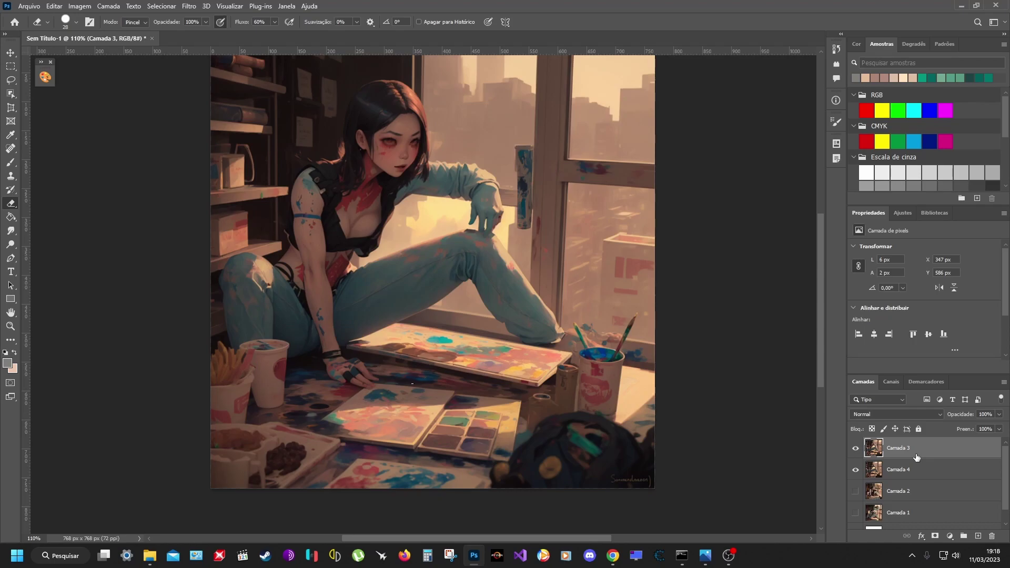
key("ctrl+shift+alt+n")
key("ctrl+shift+alt+e")
left_click(855, 470)
key("l")
scroll(449, 440, "up", 3)
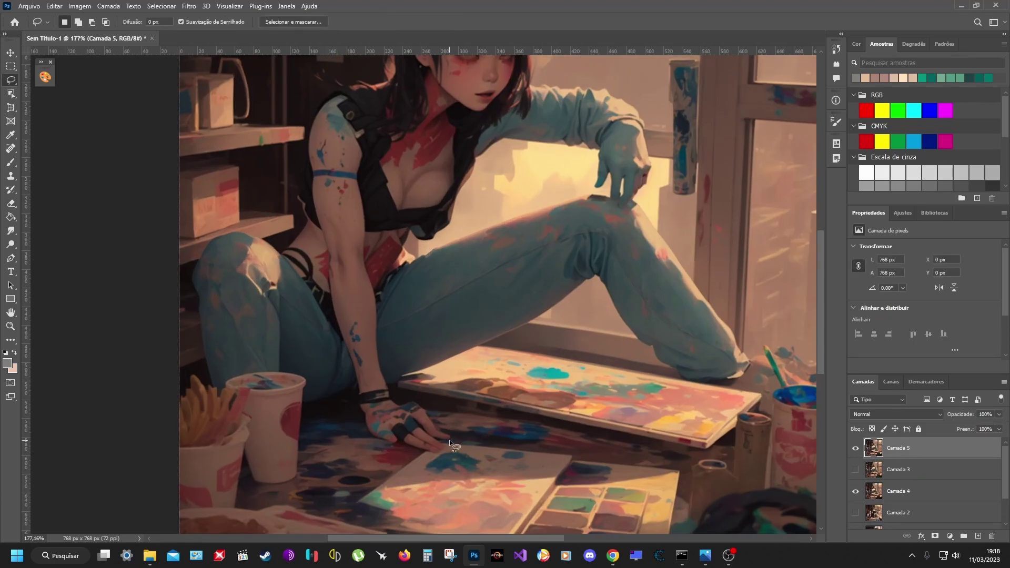
- Copy the outlined hand to its own layer and move it over the girl's hand
key("ctrl+j")
left_click(855, 469)
key("v")
left_click_drag(495, 295, 435, 420)
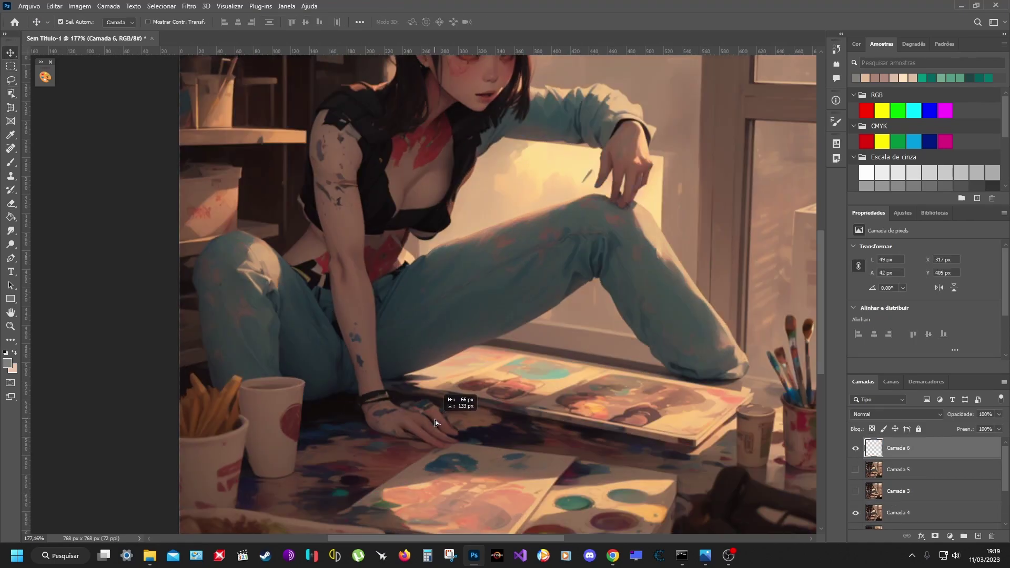
scroll(425, 423, "up", 4)
key("ctrl+t")
key("Return")
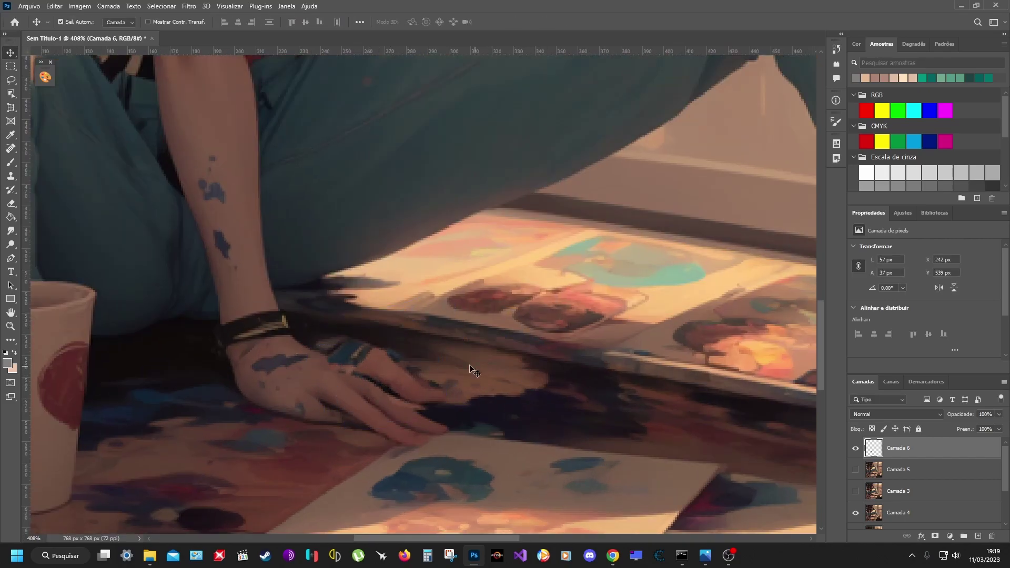
key("e")
- Erase the hand patch's edges along the fingers and resize it to fit
left_click_drag(402, 417, 334, 395)
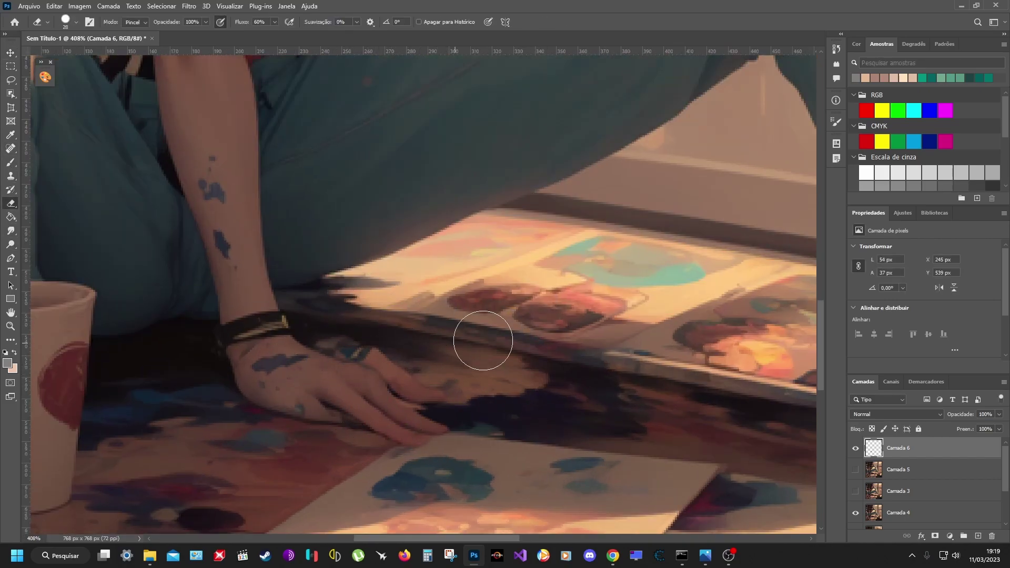
scroll(300, 384, "down", 1)
scroll(463, 422, "down", 3)
scroll(462, 421, "up", 3)
key("ctrl+t")
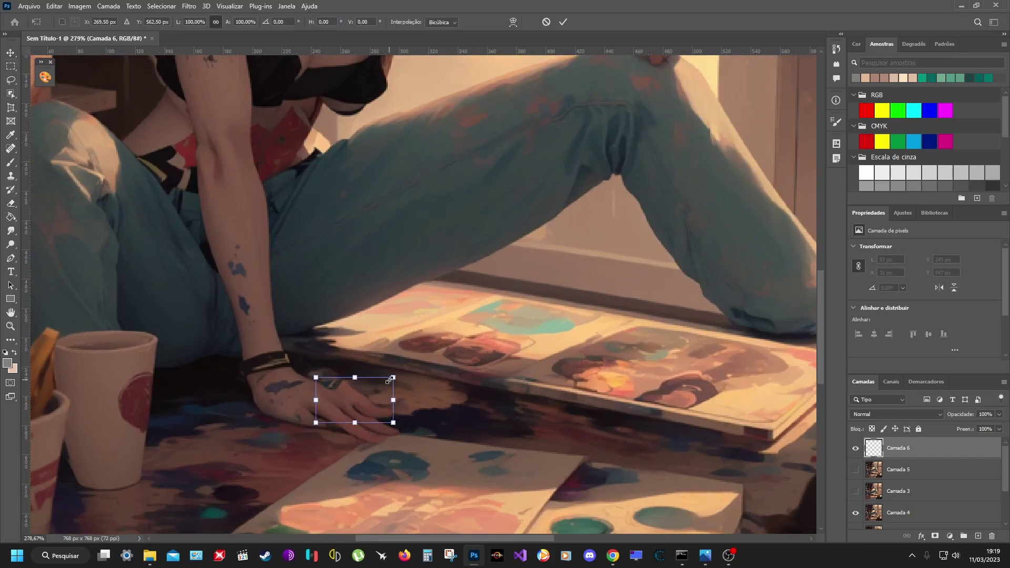
key("Return")
scroll(341, 396, "up", 2)
scroll(353, 419, "down", 3)
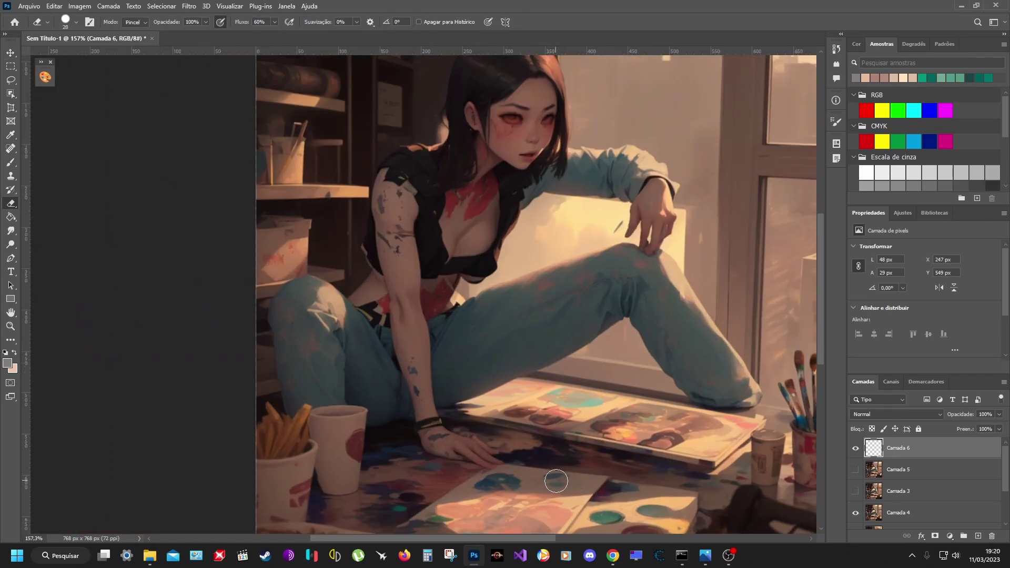
left_click(898, 512)
key("l")
scroll(398, 415, "up", 3)
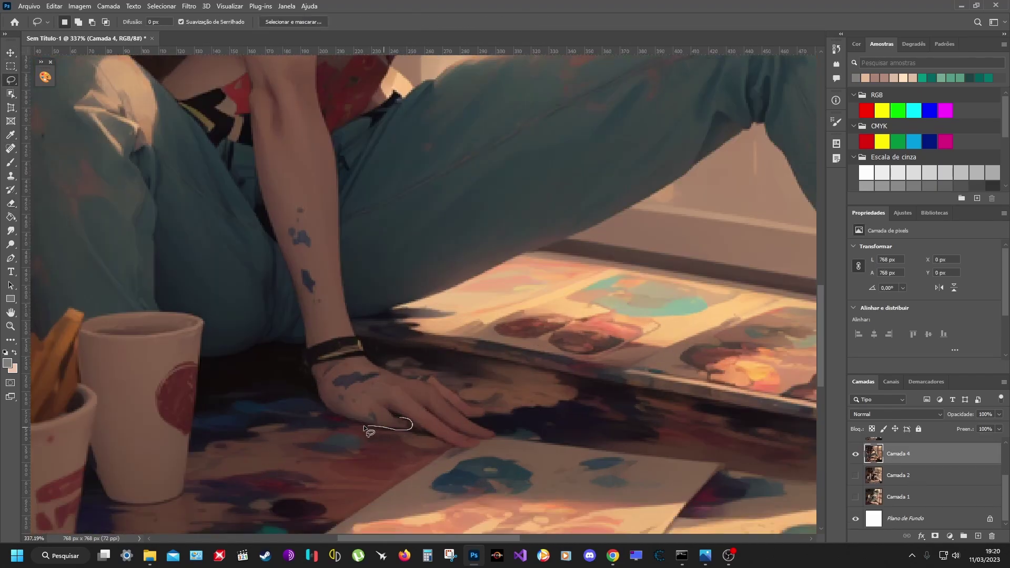
- Copy the outlined fingers onto a new layer and reshape them to fit
left_click_drag(364, 426, 315, 400)
key("ctrl+j")
key("ctrl+t")
key("Return")
- Set up a smaller brush with a darker paint colour
key("b")
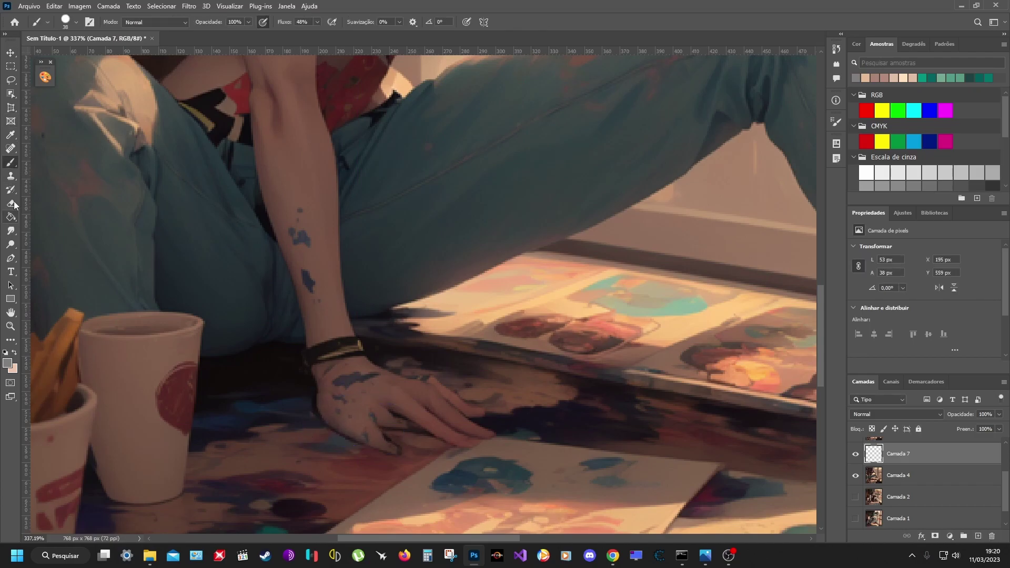
scroll(271, 358, "up", 3)
right_click(274, 358)
left_click(279, 357, "alt")
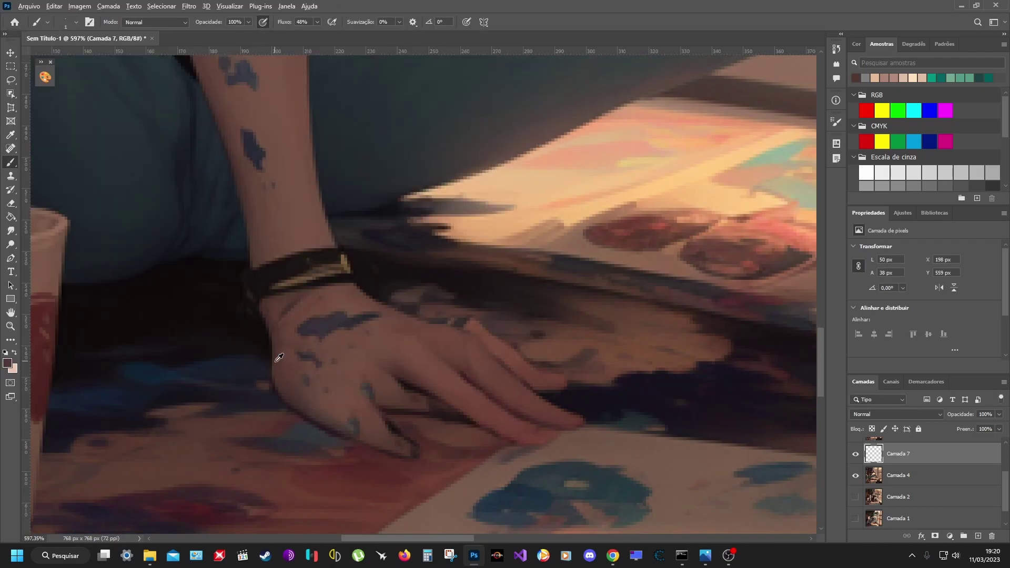
left_click(275, 380, "alt")
scroll(272, 375, "down", 3)
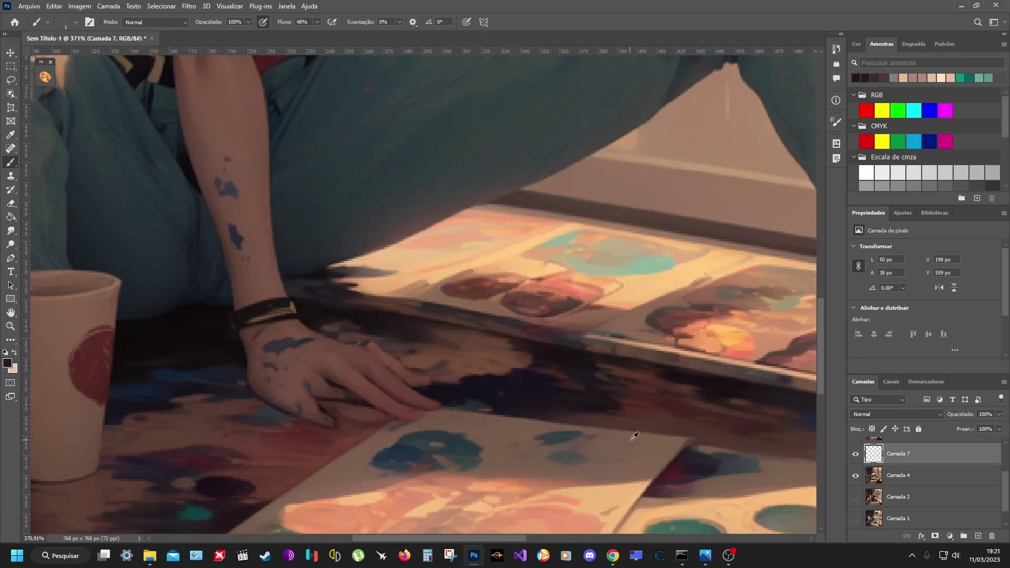
scroll(237, 363, "up", 3)
scroll(858, 472, "up", 2)
- Compare the fingers with Camada 5 shown, then hide Camada 5 again
left_click(856, 470)
key("l")
left_click_drag(373, 415, 311, 366)
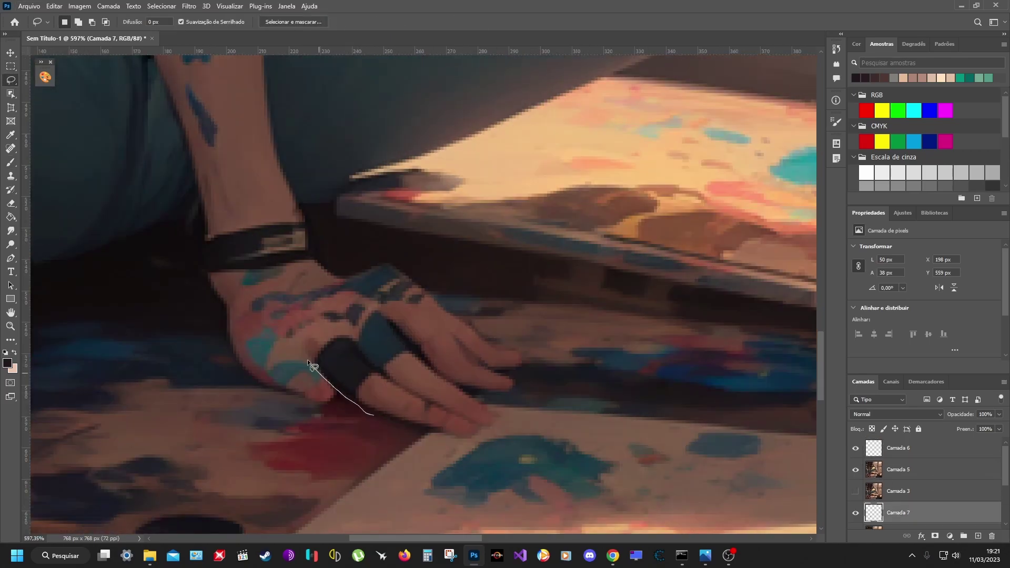
key("ctrl+d")
key("alt+bracketright")
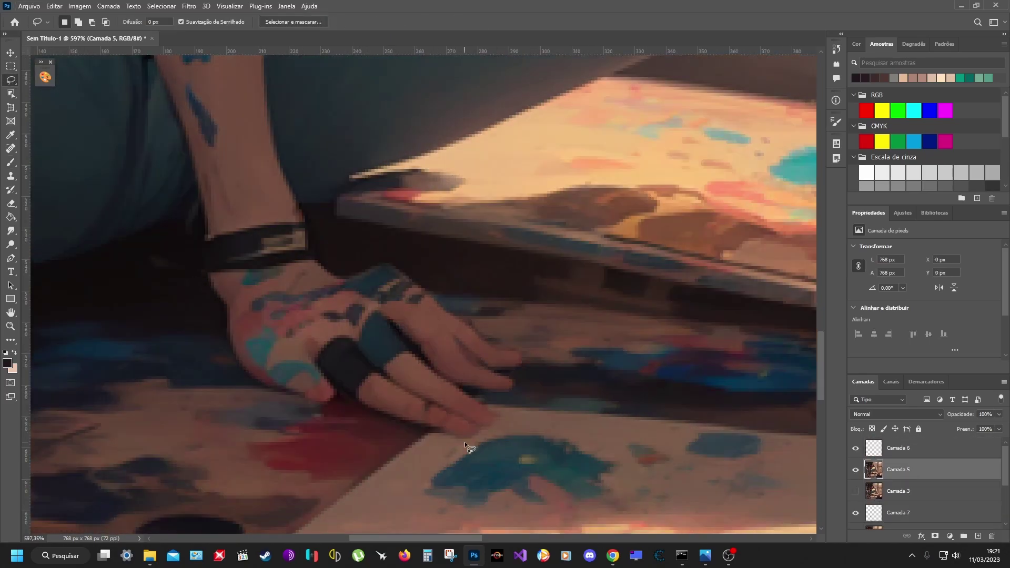
left_click_drag(370, 360, 429, 432)
left_click(856, 469)
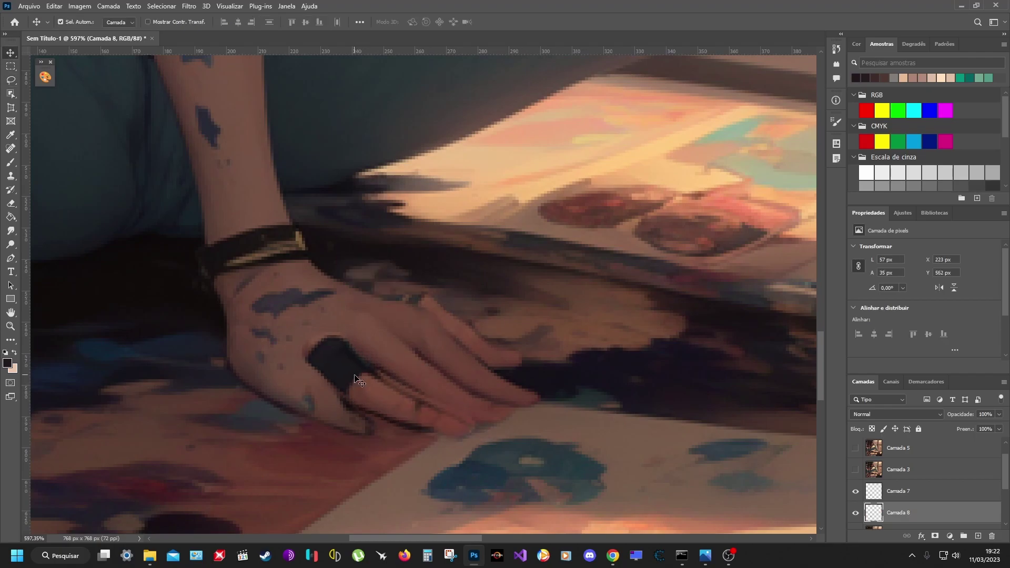
- Select the Camada 6 paint layer with the brush, leaving Camada 5 hidden
key("e")
left_click_drag(479, 311, 444, 446)
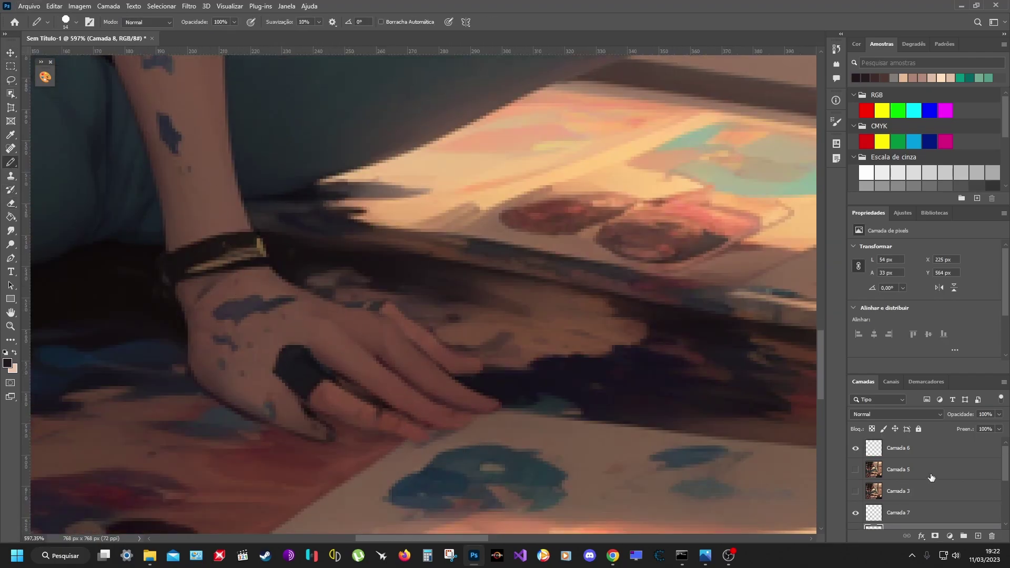
key("b")
left_click(895, 448)
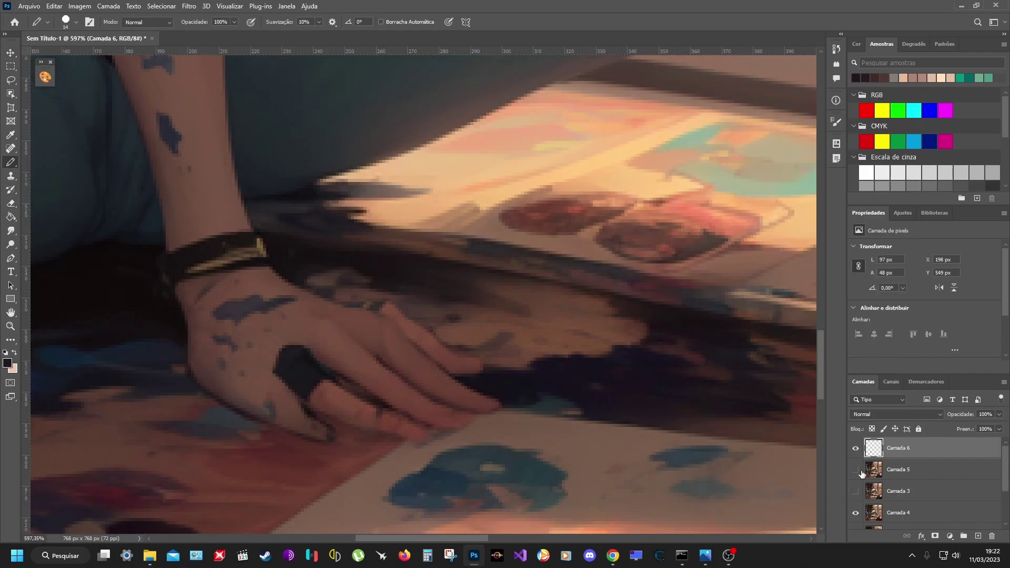
left_click(856, 470)
left_click(856, 469)
- Paint over the fingers with a soft brush at about 48% flow, erasing slips
key("shift+b")
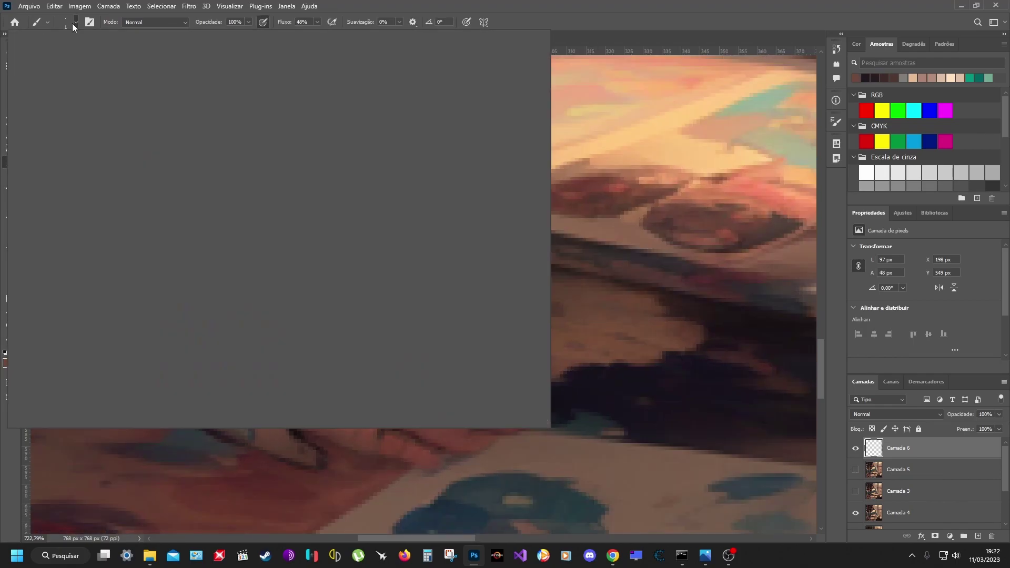
left_click(318, 22)
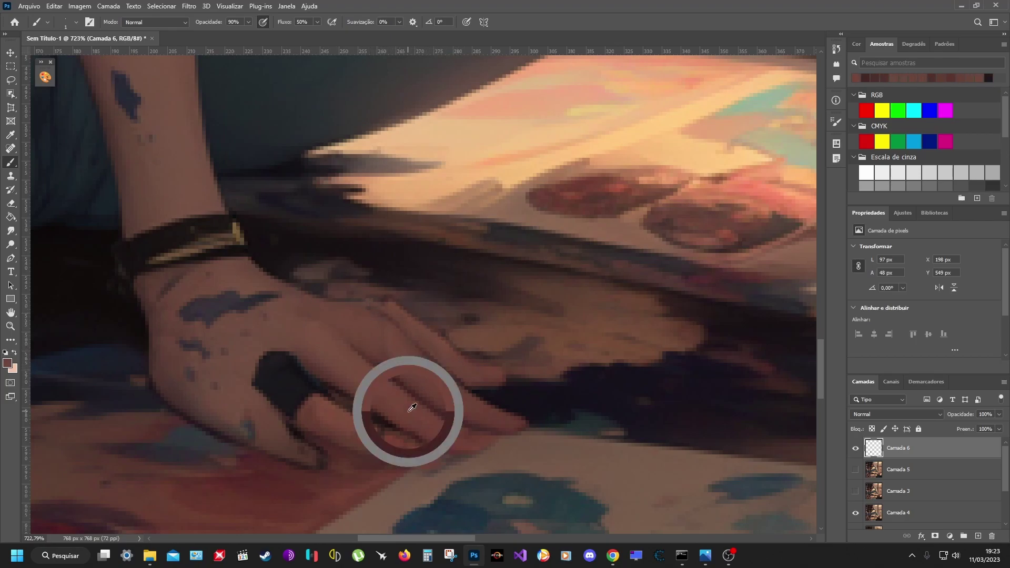
key("e")
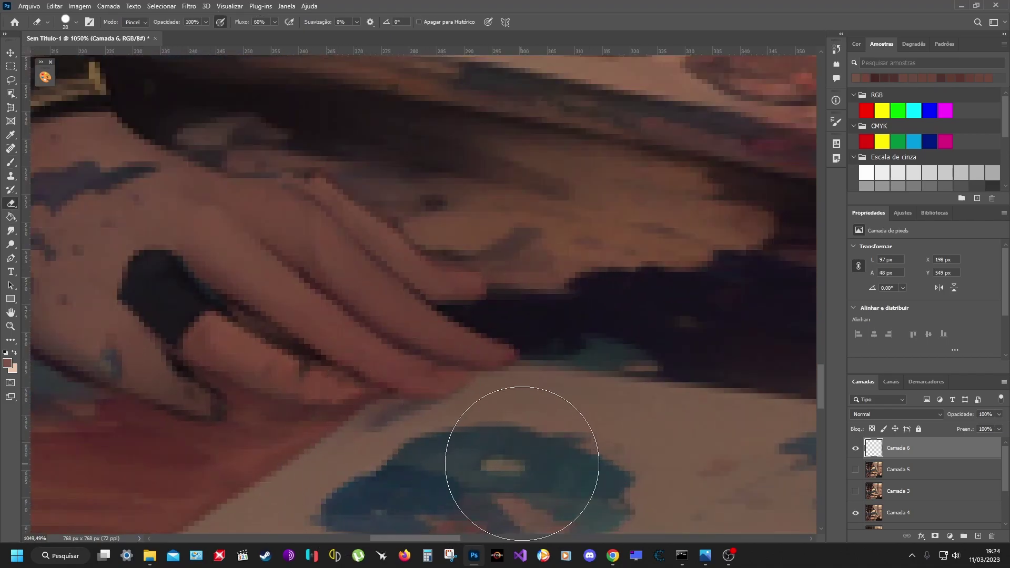
scroll(519, 464, "up", 1)
key("b")
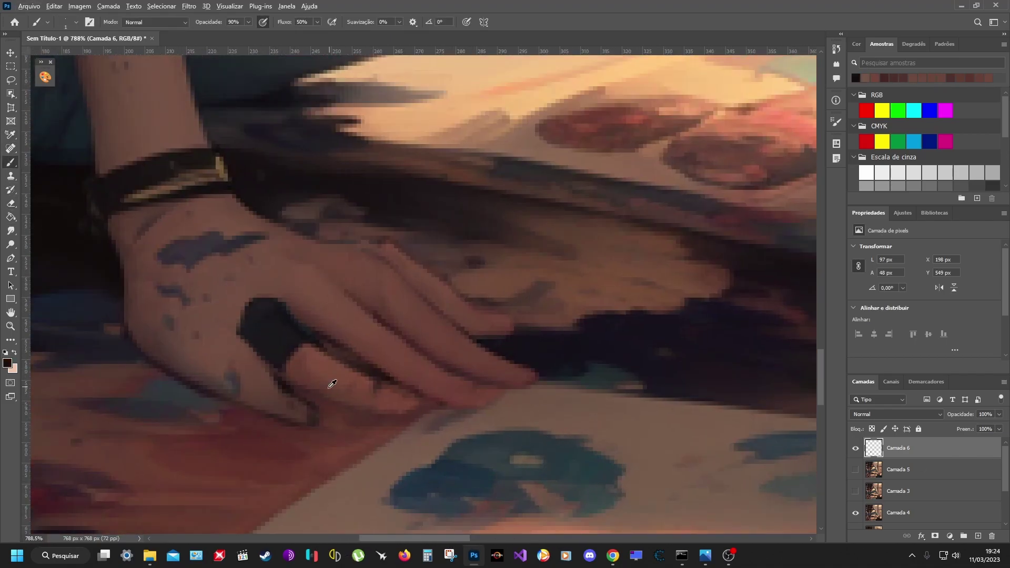
- Repaint the fingers with dark shades and skin tones sampled from the hand
left_click(310, 401, "alt")
scroll(373, 411, "down", 10)
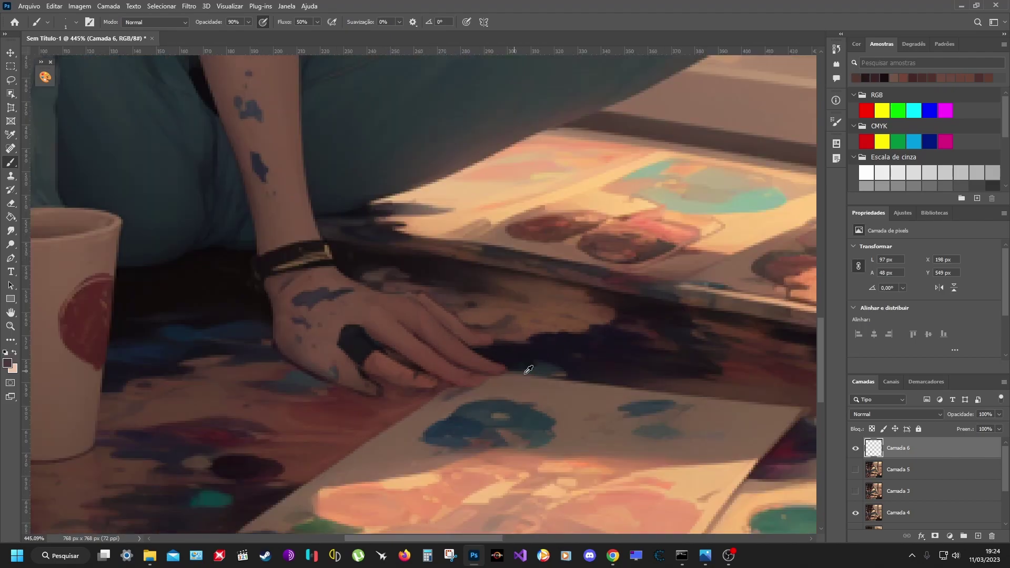
left_click(485, 283, "alt")
scroll(511, 253, "up", 10)
scroll(506, 328, "down", 10)
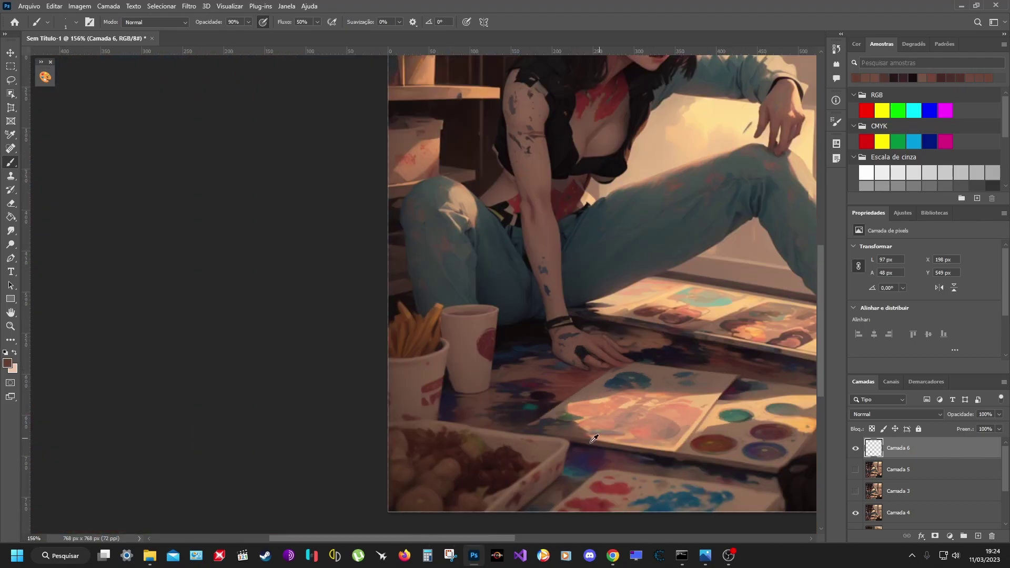
left_click(584, 357, "alt")
scroll(338, 348, "up", 10)
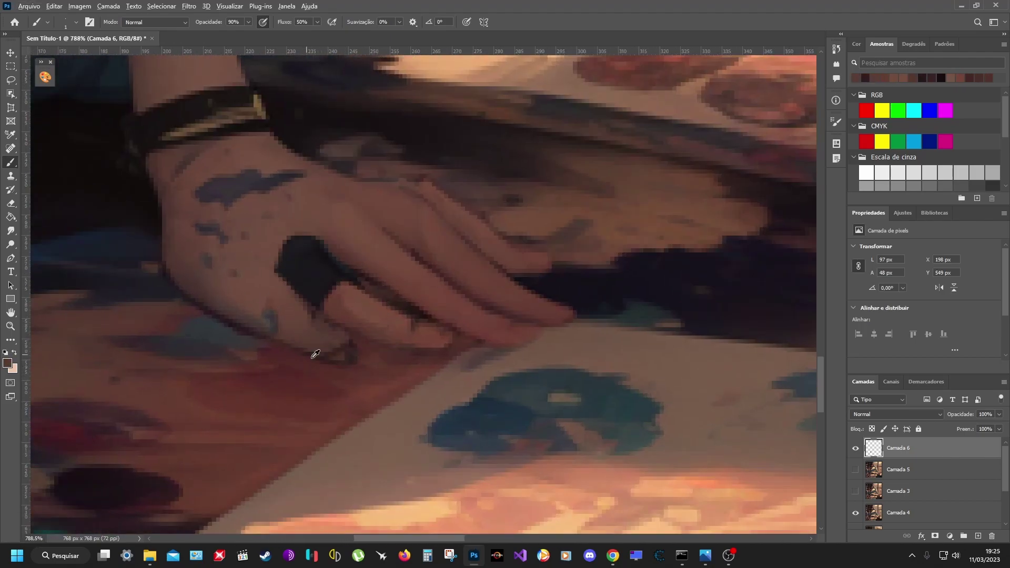
left_click(312, 315, "alt")
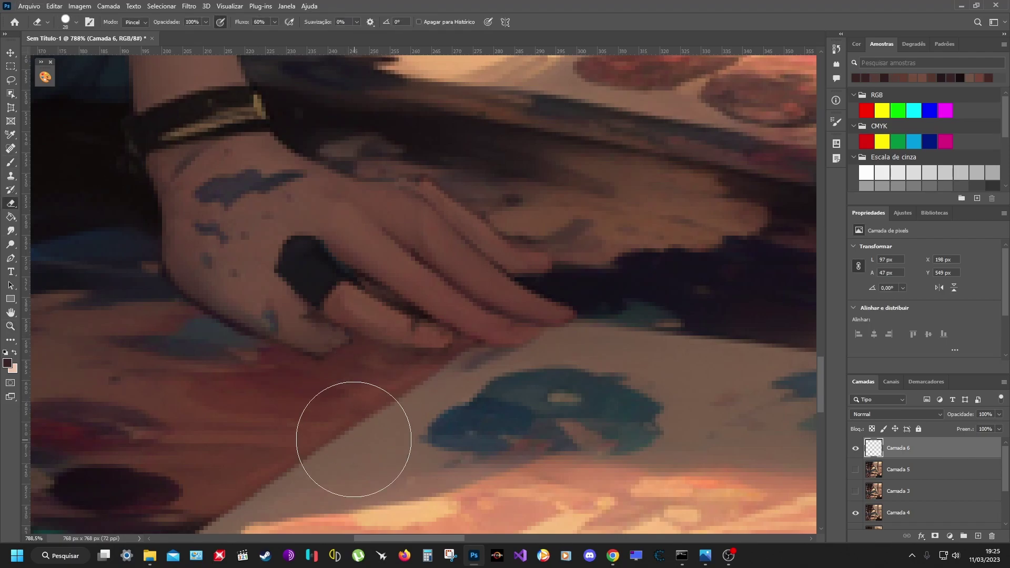
- Refine the fingertips around the ring with skin colours sampled near the fingers
scroll(354, 429, "up", 2)
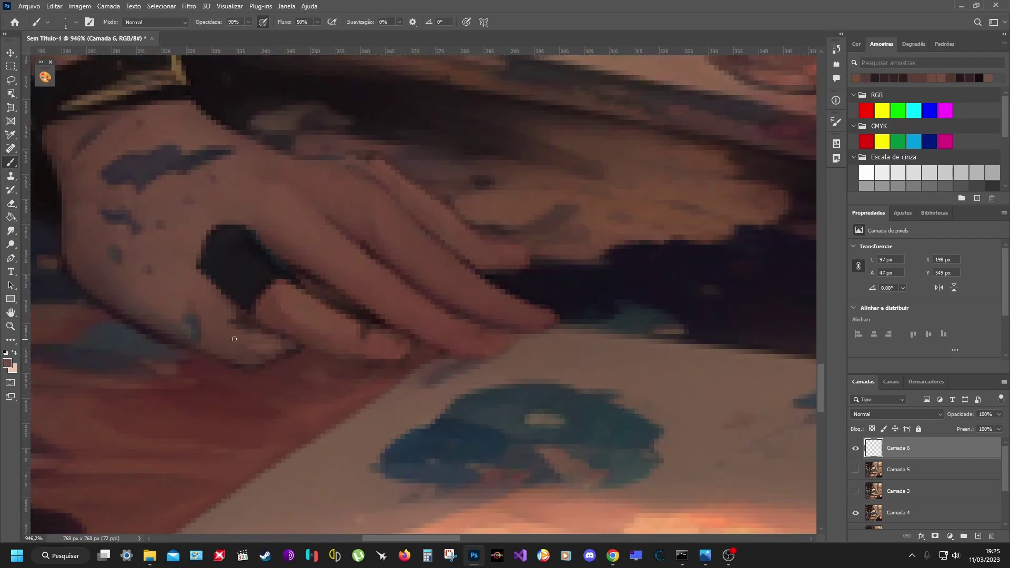
scroll(228, 338, "down", 10)
scroll(316, 327, "up", 10)
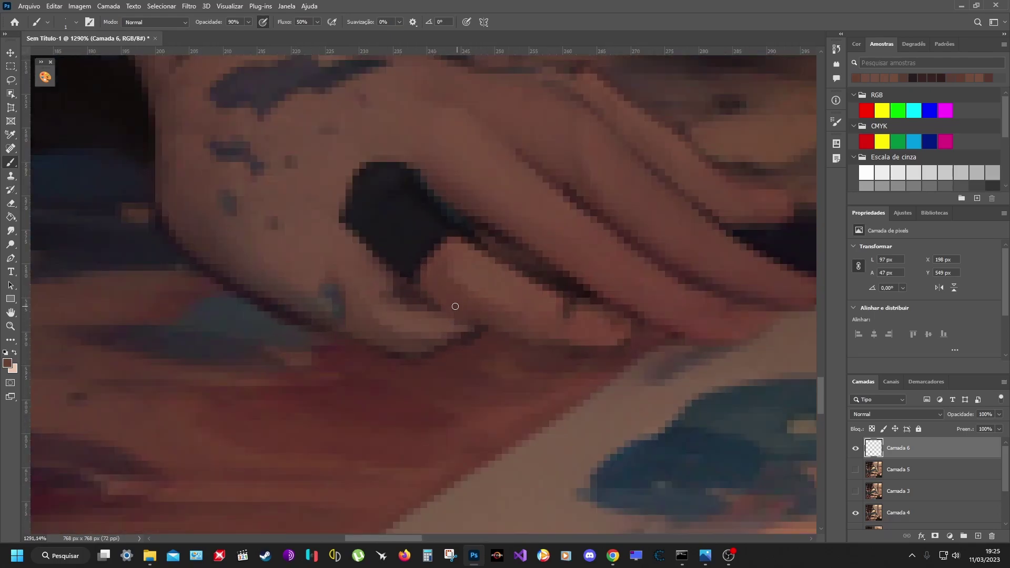
left_click(395, 416, "alt")
scroll(395, 421, "down", 5)
scroll(394, 426, "up", 4)
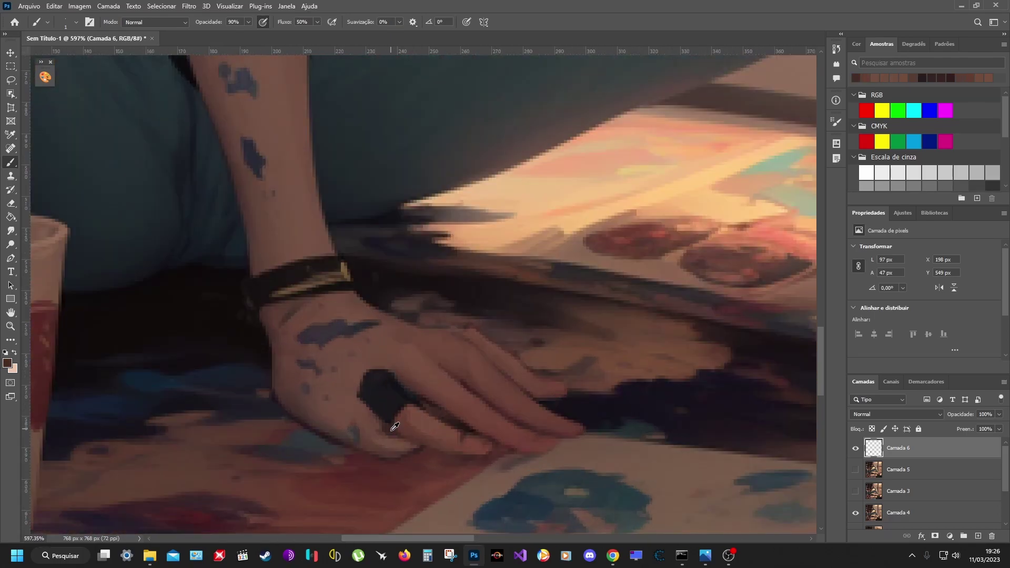
left_click(427, 396, "alt")
scroll(334, 383, "down", 3)
scroll(557, 529, "down", 3)
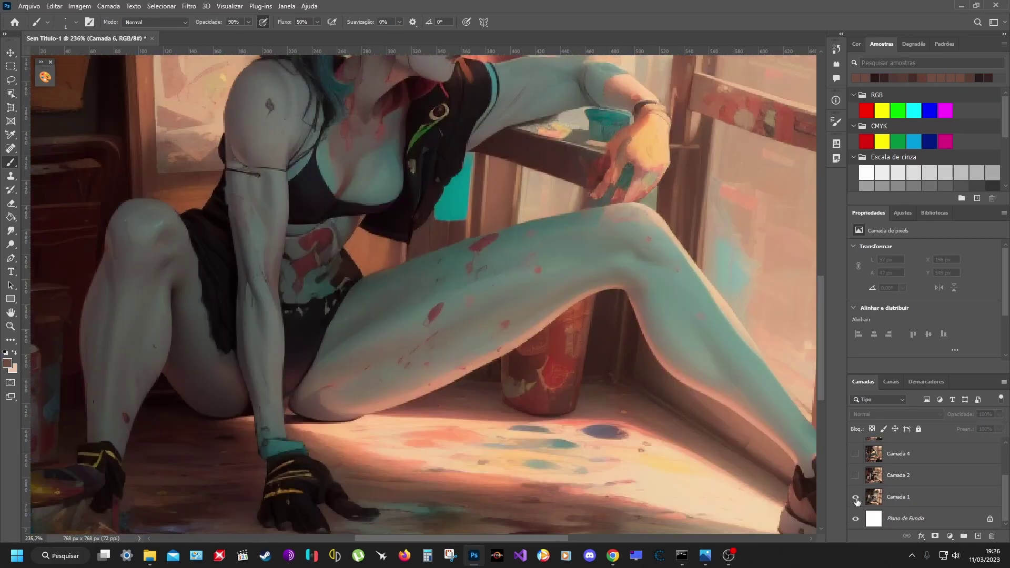
- Show only the Camada 4 variant and start outlining part of the hand
scroll(895, 485, "down", 1)
left_click(856, 475, "alt")
scroll(284, 263, "up", 7)
key("l")
left_click_drag(262, 250, 283, 263)
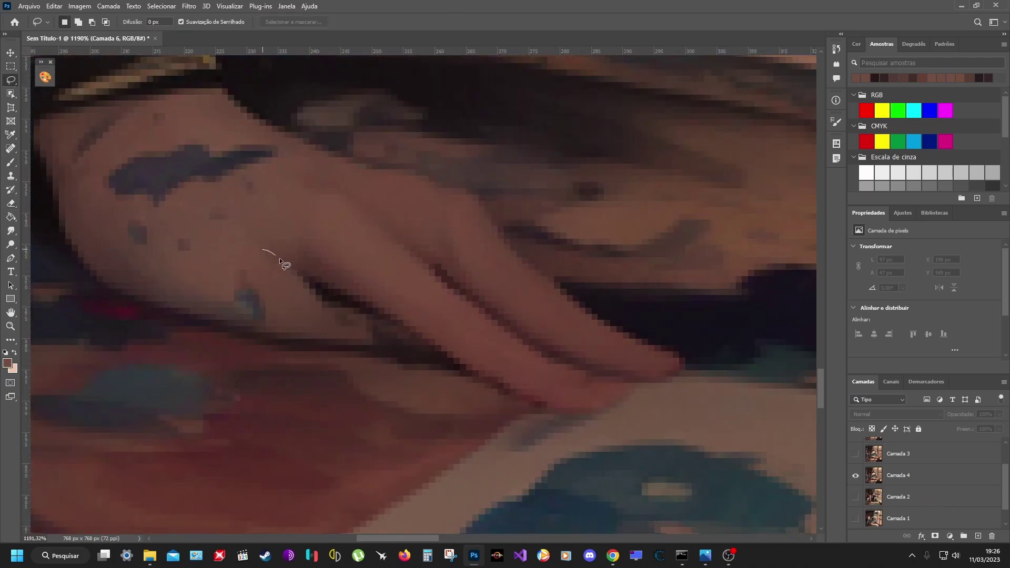
left_click_drag(228, 337, 193, 311)
scroll(895, 474, "up", 2)
left_click(856, 448, "alt")
- Select Camada 5 and outline the finger area on a visible variant
key("m")
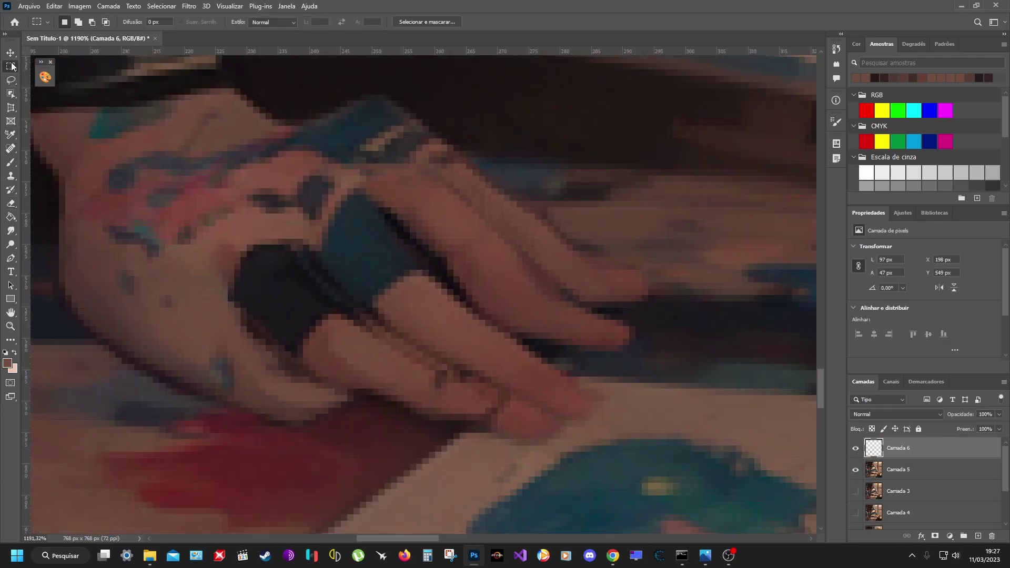
left_click(905, 469)
key("v")
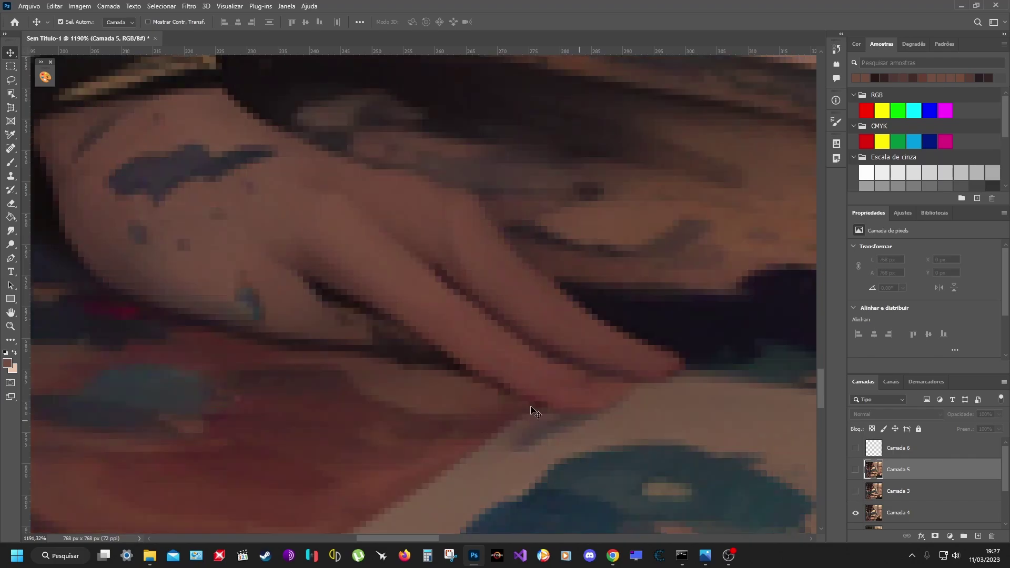
scroll(558, 455, "down", 3)
scroll(894, 474, "down", 2)
left_click(856, 454, "alt")
- Show the Camada 4 variant alone and lasso the fingers to copy
scroll(400, 316, "down", 4)
scroll(400, 316, "up", 6)
key("l")
left_click_drag(309, 305, 400, 322)
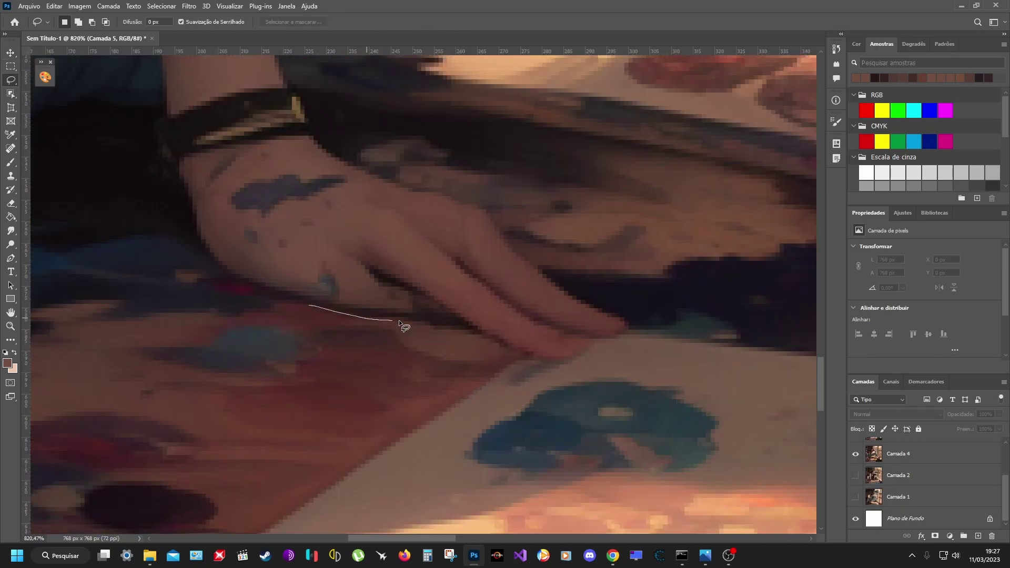
scroll(882, 458, "up", 2)
scroll(421, 295, "down", 5)
scroll(237, 337, "up", 4)
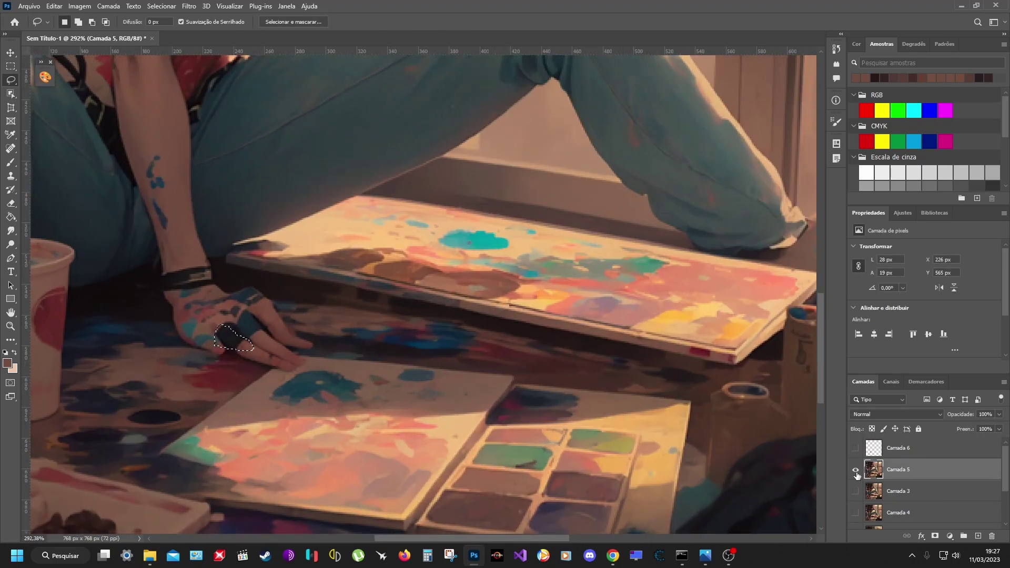
left_click(855, 491, "alt")
left_click(855, 491, "alt")
scroll(856, 479, "down", 1)
left_click(856, 470, "alt")
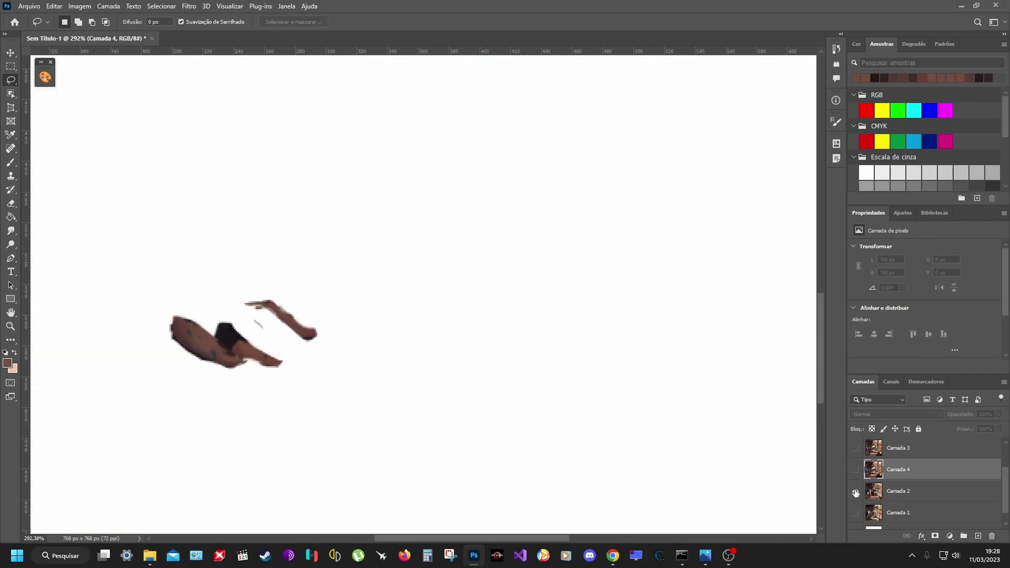
scroll(856, 463, "up", 2)
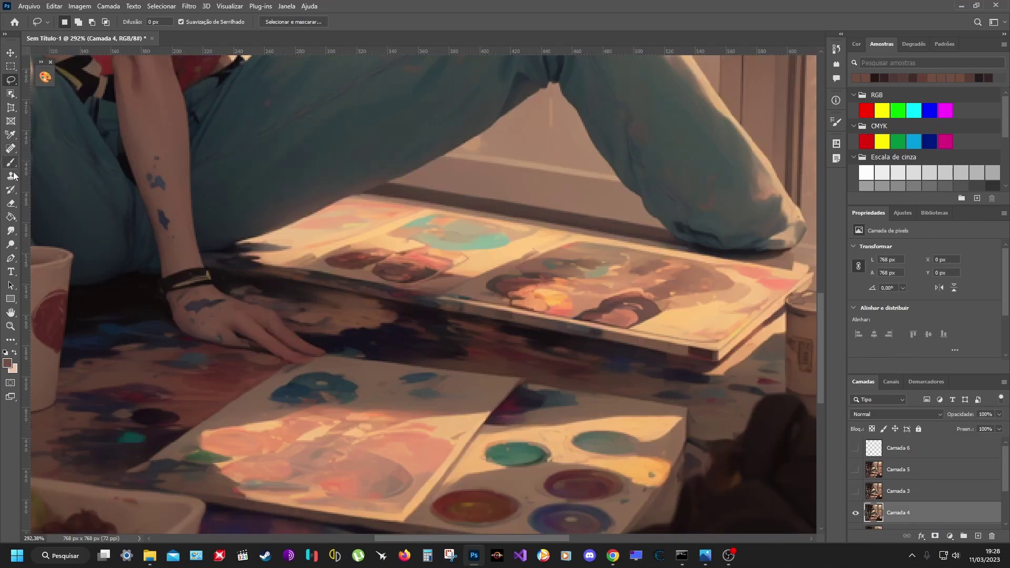
scroll(219, 317, "up", 3)
left_click_drag(166, 365, 200, 315)
- Copy the outlined fingers to a new layer, Camada 7, and erase its excess
key("ctrl+j")
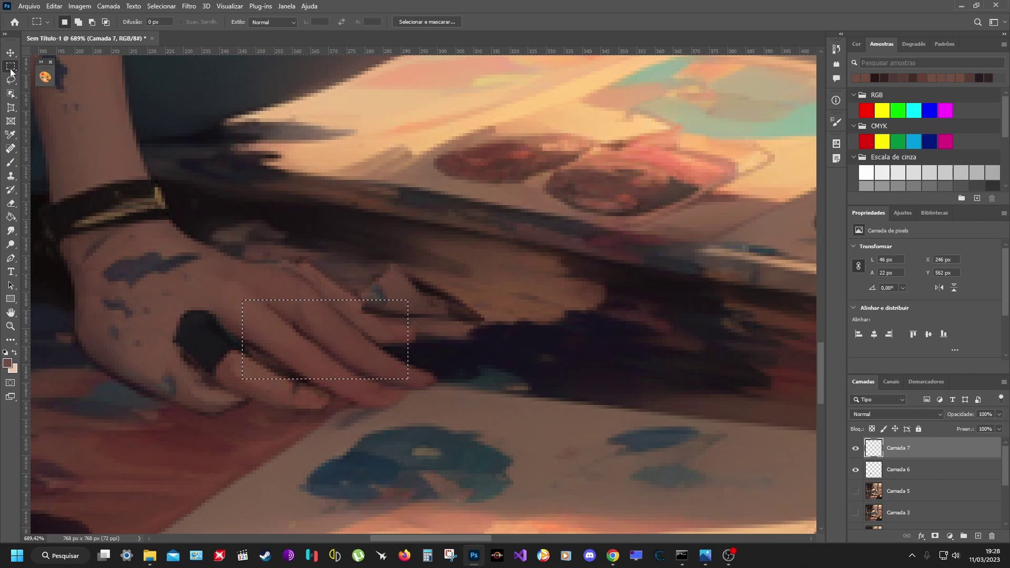
key("v")
key("e")
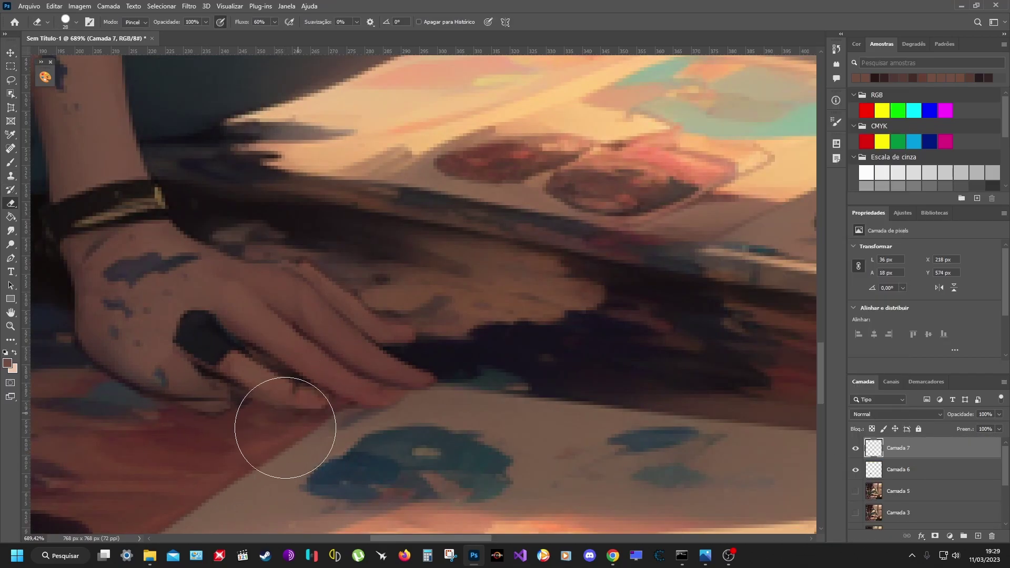
- Merge Camada 7 down into the Camada 6 paint layer
left_click(916, 471)
scroll(695, 461, "down", 6)
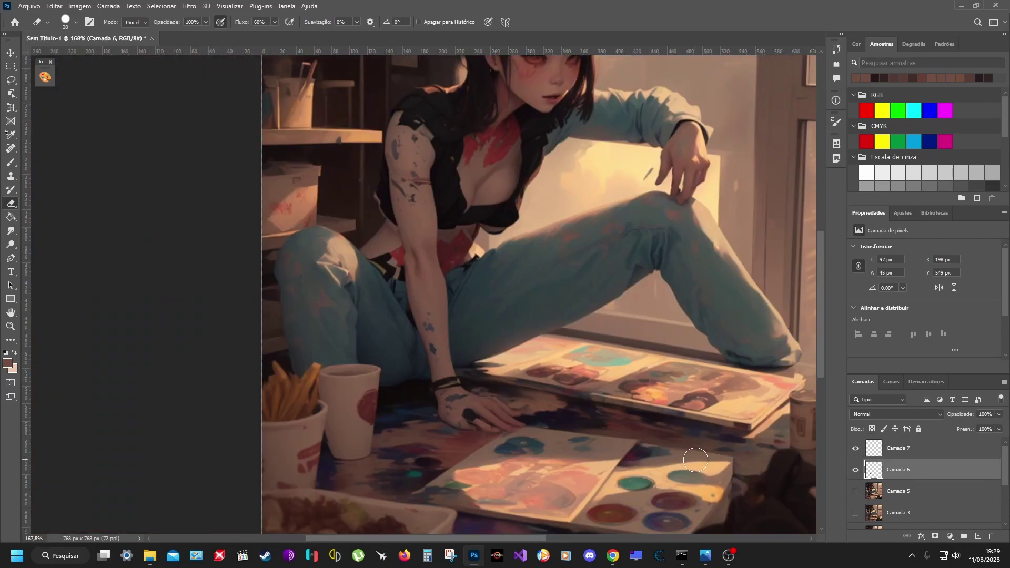
scroll(505, 416, "up", 5)
right_click(900, 448)
left_click(855, 406)
key("b")
scroll(422, 407, "up", 4)
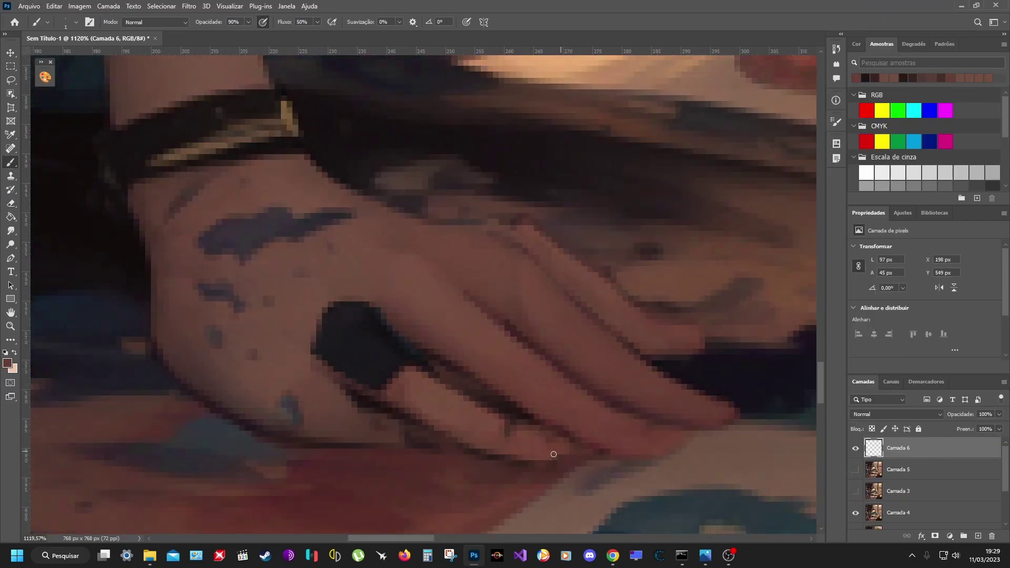
- Sample darker and lighter skin tones from the hand and fingers
scroll(554, 454, "down", 3)
scroll(570, 445, "down", 4)
scroll(564, 367, "up", 4)
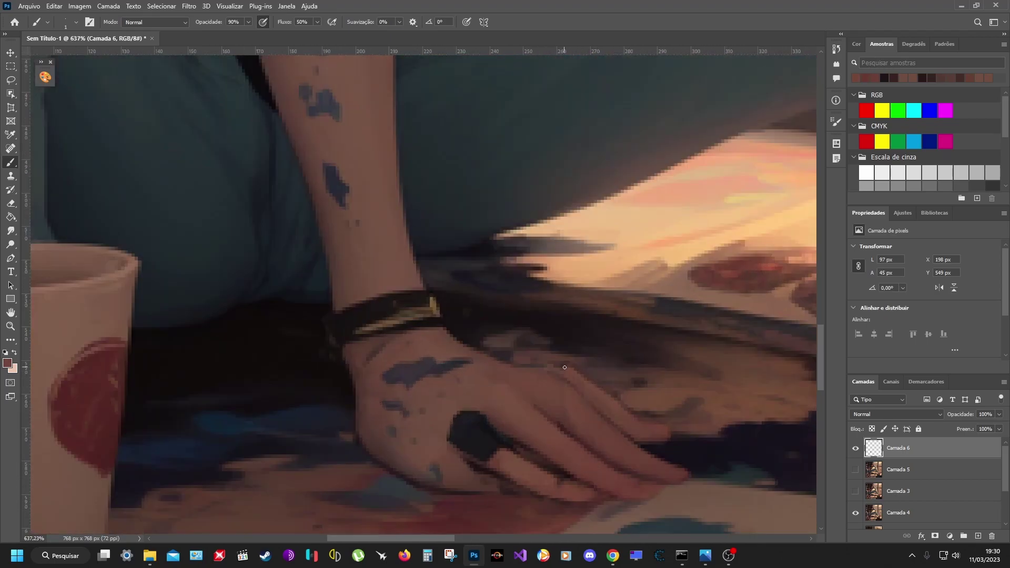
left_click(382, 457, "alt")
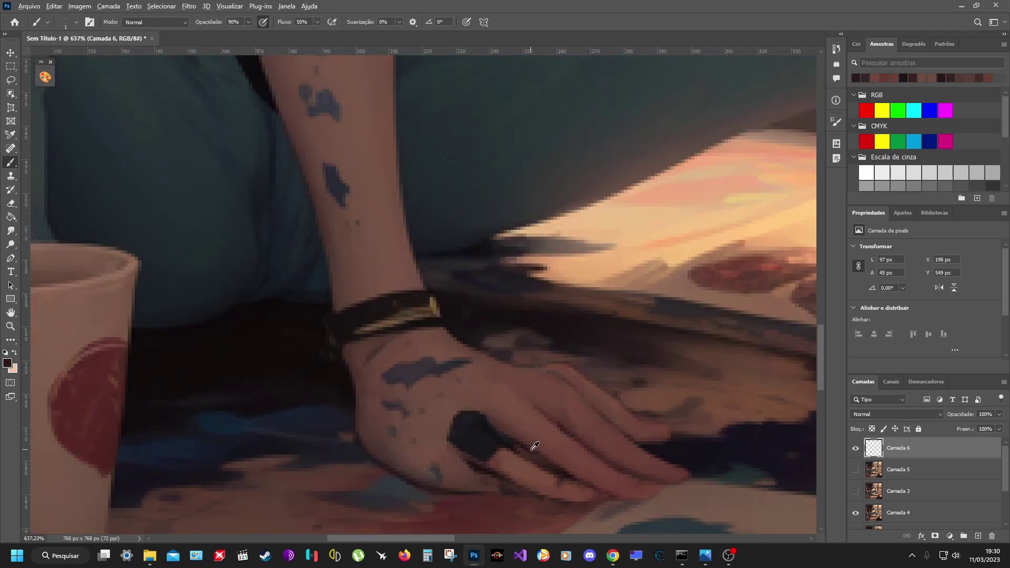
left_click(484, 354, "alt")
scroll(484, 354, "down", 5)
scroll(457, 228, "up", 2)
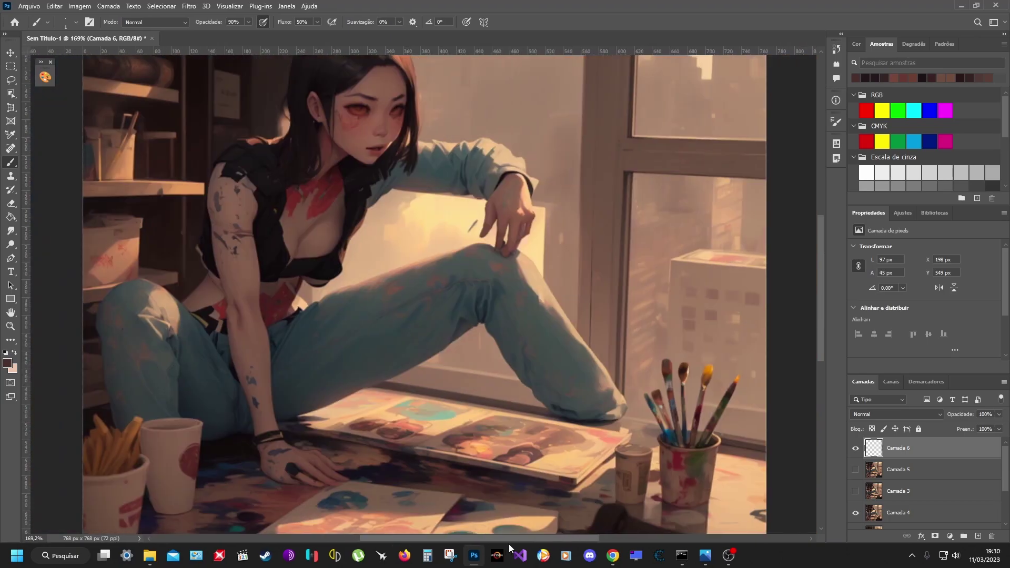
scroll(457, 228, "up", 3)
left_click(457, 228, "alt")
- Paint a darker stroke along the finger edge at reduced brush opacity, then view the whole image
scroll(447, 239, "up", 3)
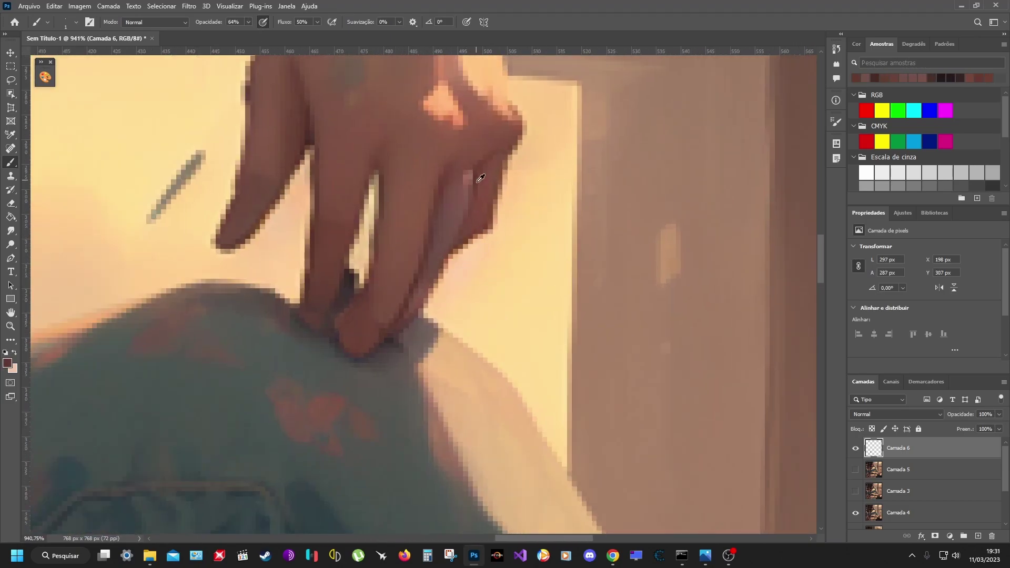
left_click_drag(451, 251, 430, 293)
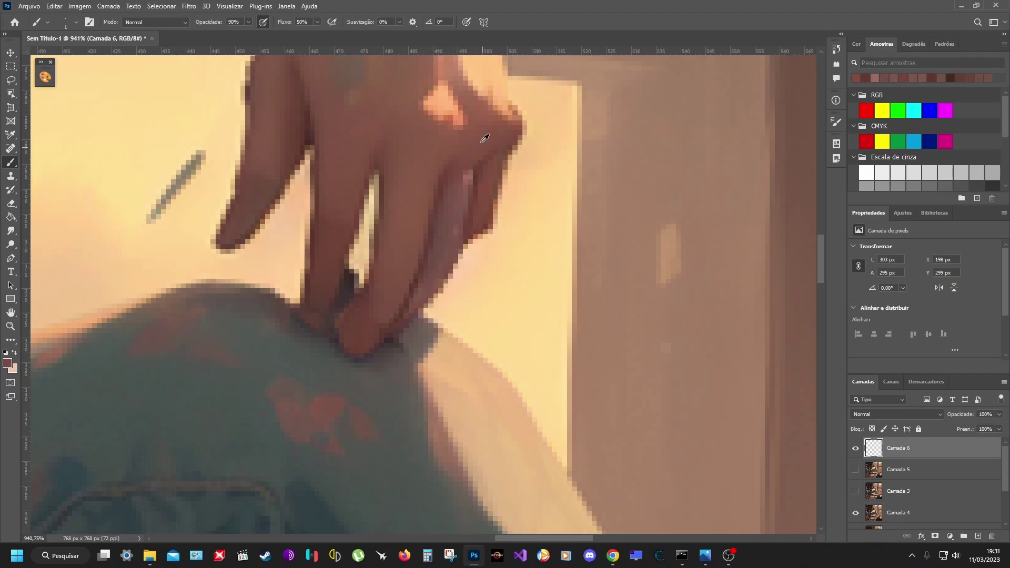
left_click(248, 25)
key("ctrl+0")
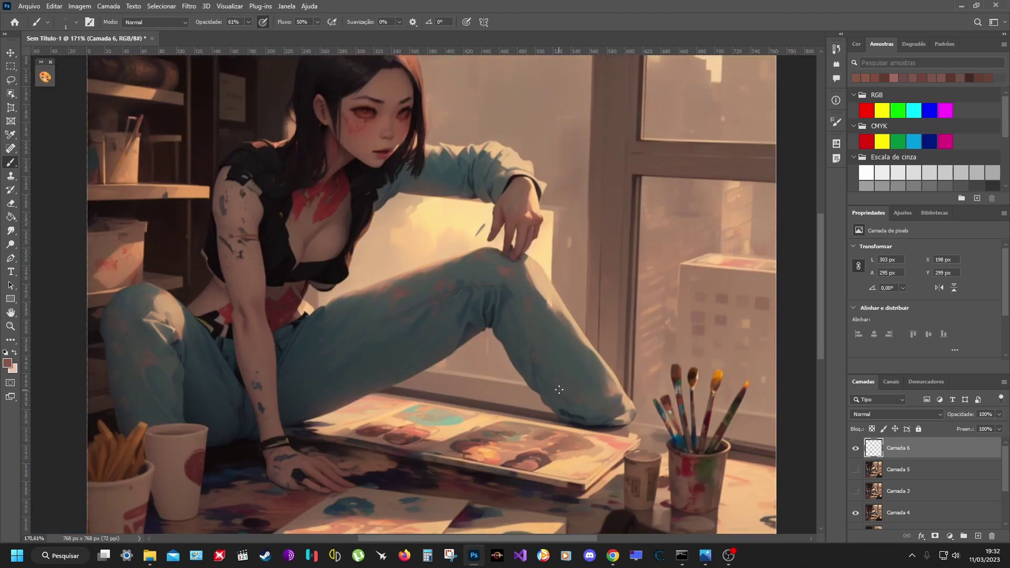
scroll(526, 263, "up", 5)
- Make Camada 4 the working layer and briefly show a lower variant to compare
key("s")
left_click(899, 513)
key("ctrl+0")
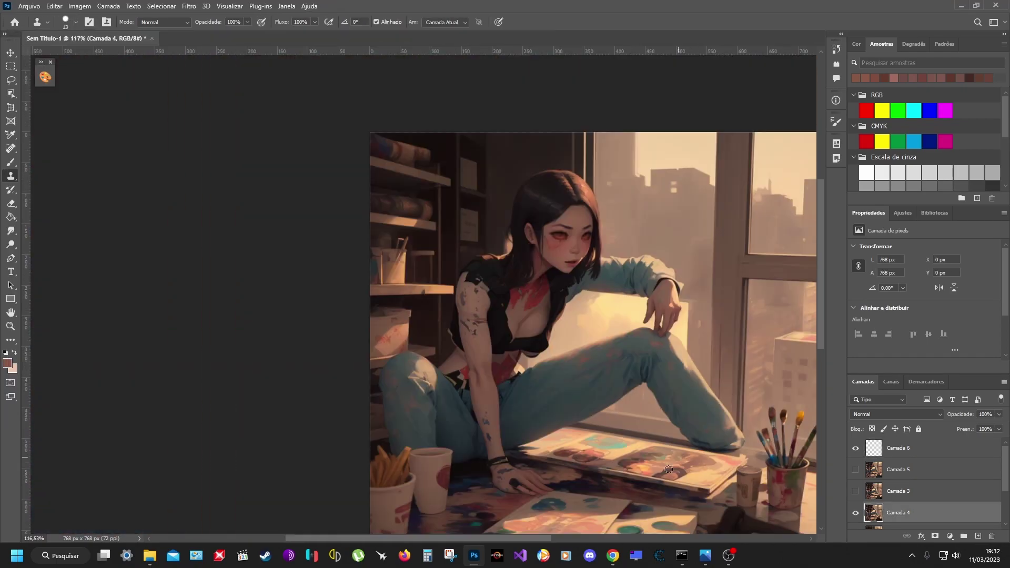
scroll(611, 461, "up", 3)
scroll(927, 484, "down", 3)
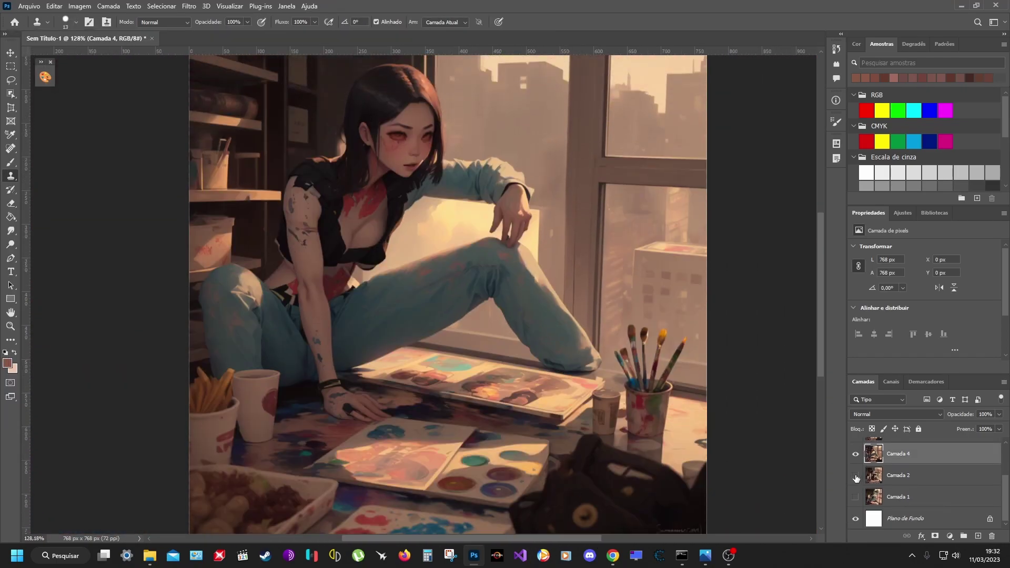
left_click(856, 454)
left_click(856, 475)
left_click(859, 456)
- Hide Camada 5 and Camada 4 to reveal the variant underneath
scroll(858, 456, "up", 3)
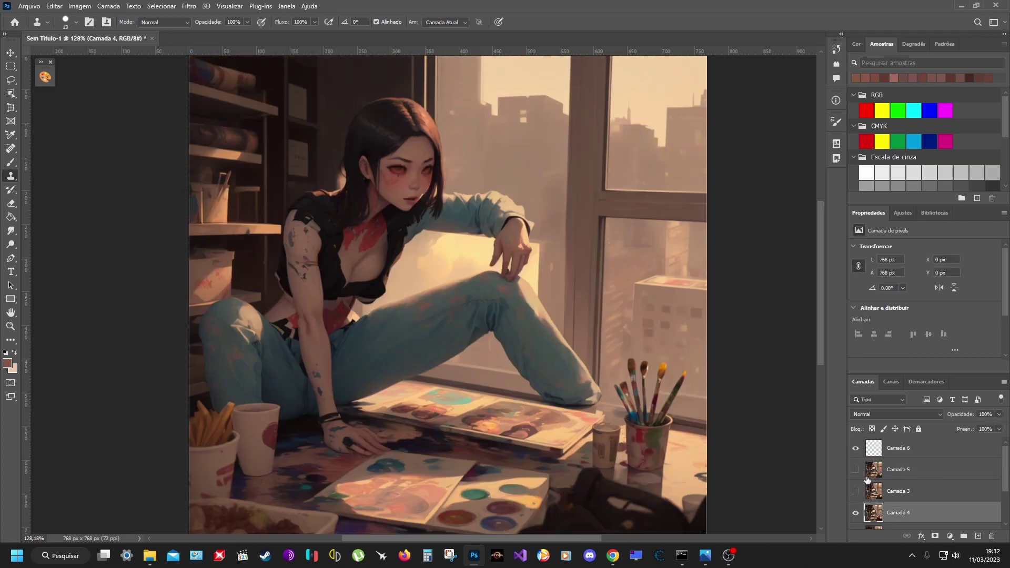
left_click(856, 469)
left_click(856, 513)
left_click(855, 512)
scroll(926, 484, "down", 2)
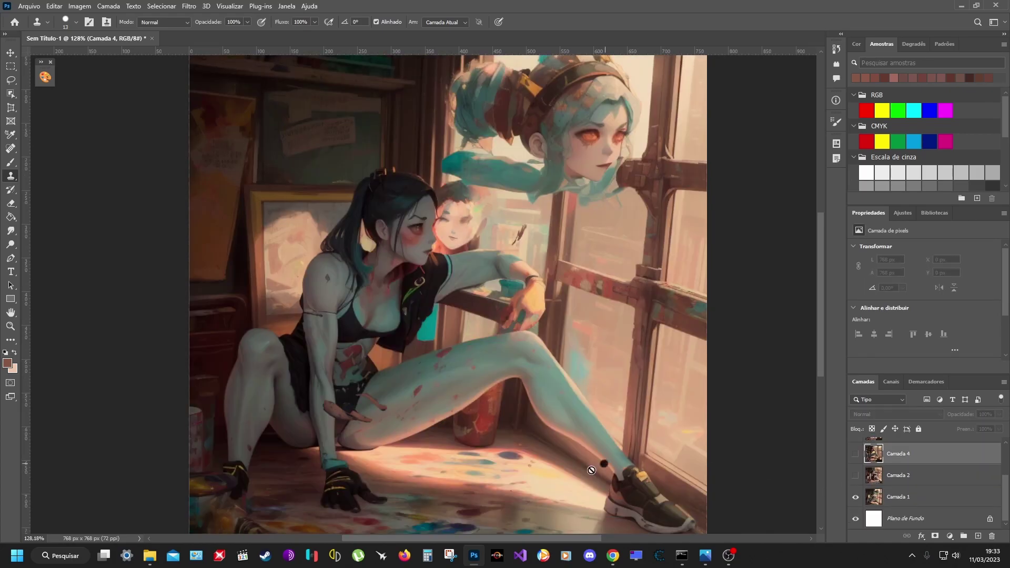
- Show only the teal-haired Camada 1 and roughly lasso its black-and-white sneaker
key("l")
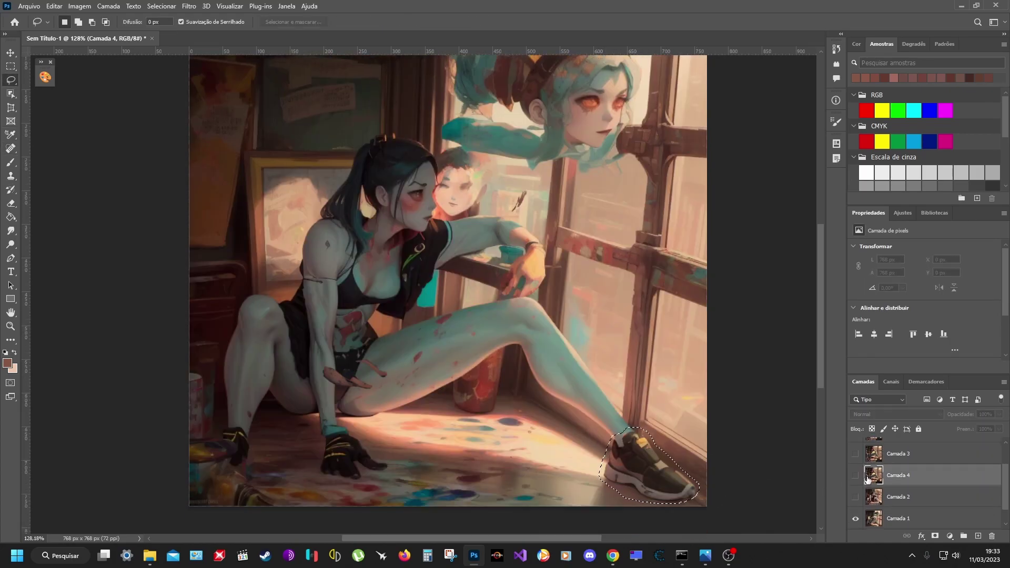
key("v")
left_click(856, 454)
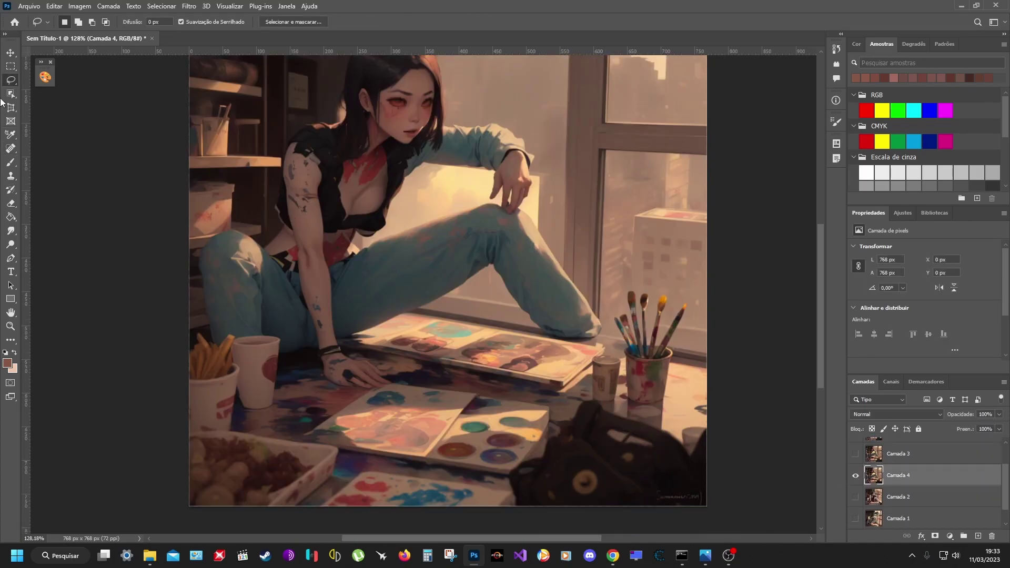
left_click(855, 497)
left_click(856, 454)
left_click(856, 497)
key("l")
left_click(900, 497)
left_click_drag(616, 488, 630, 429)
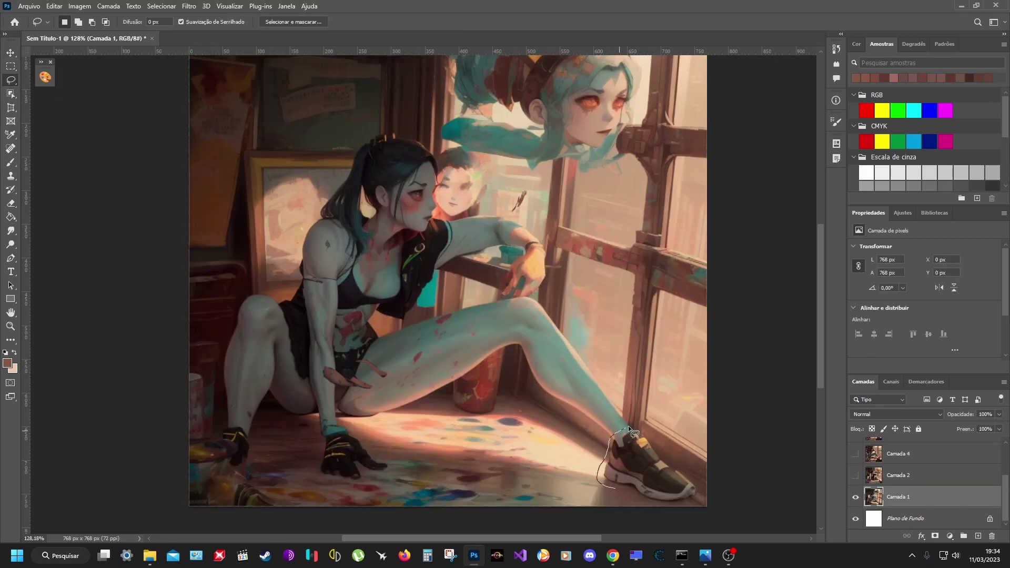
key("w")
key("ctrl+d")
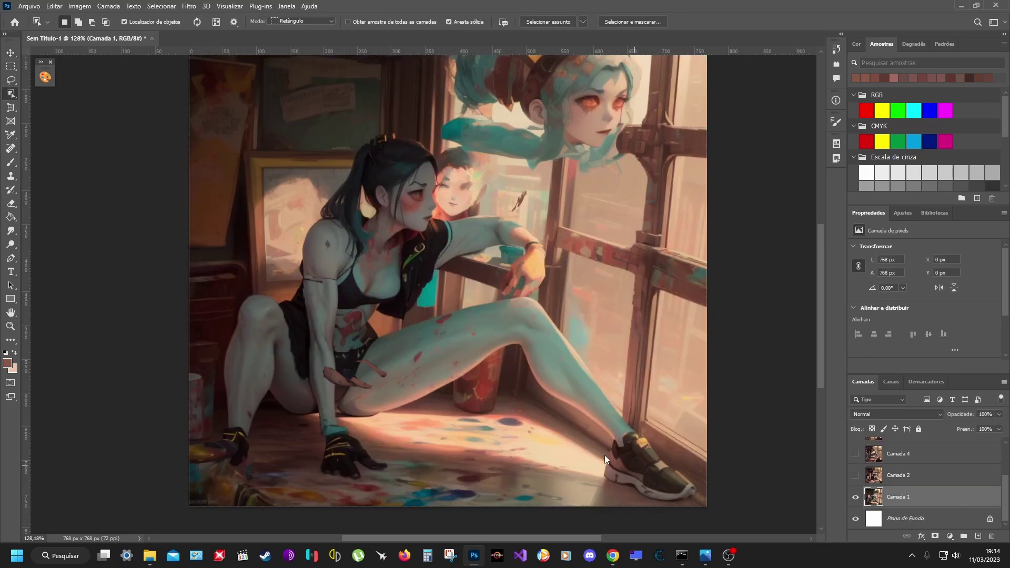
key("m")
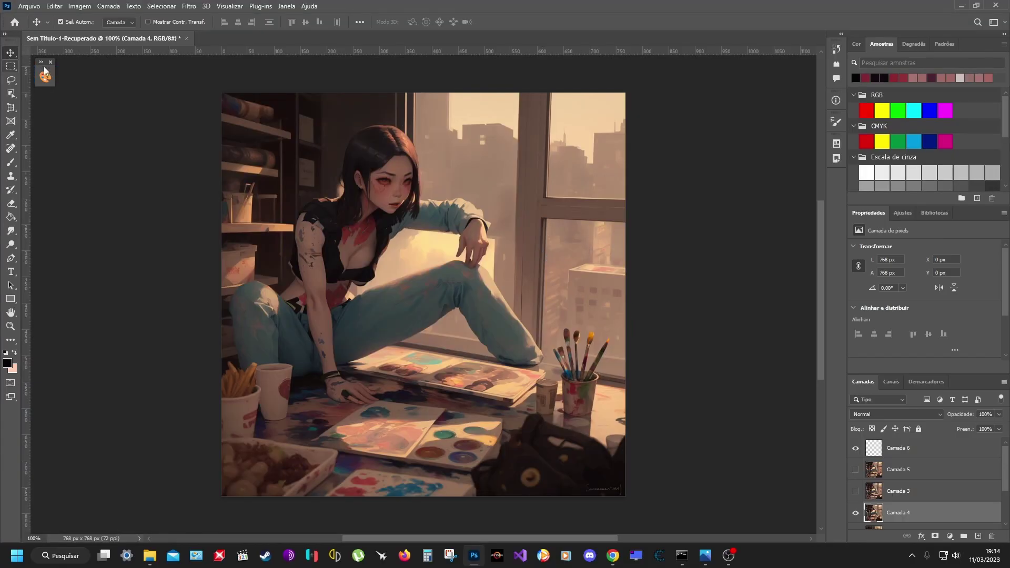
- Hide the main image Camada 4 and show the teal-haired variant Camada 1
key("m")
scroll(927, 474, "down", 2)
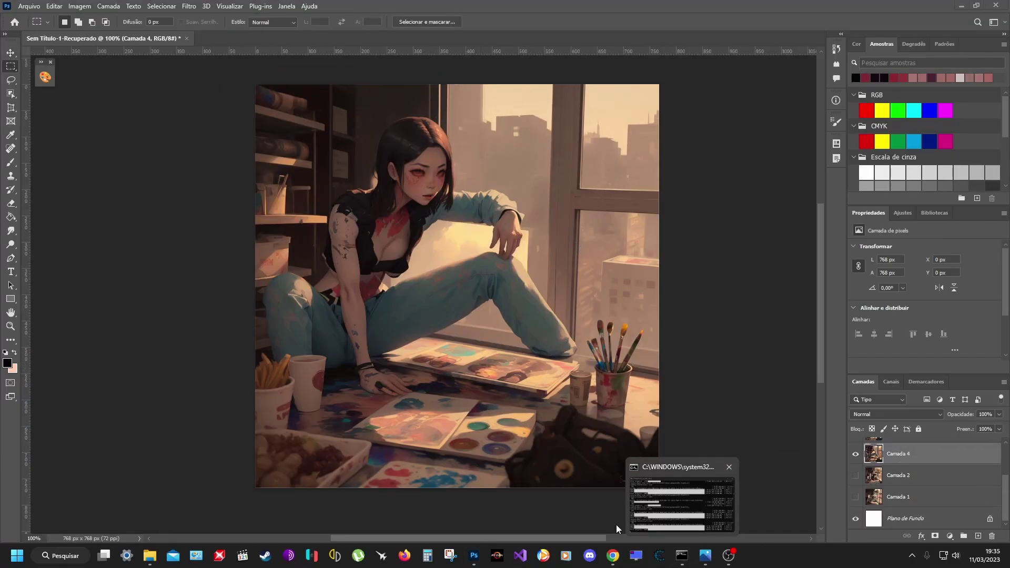
scroll(617, 525, "up", 3)
left_click(856, 454)
left_click(855, 497)
- Select the black-and-white sneaker with the Lasso and check it as a Quick Mask
key("l")
left_click_drag(623, 425, 743, 446)
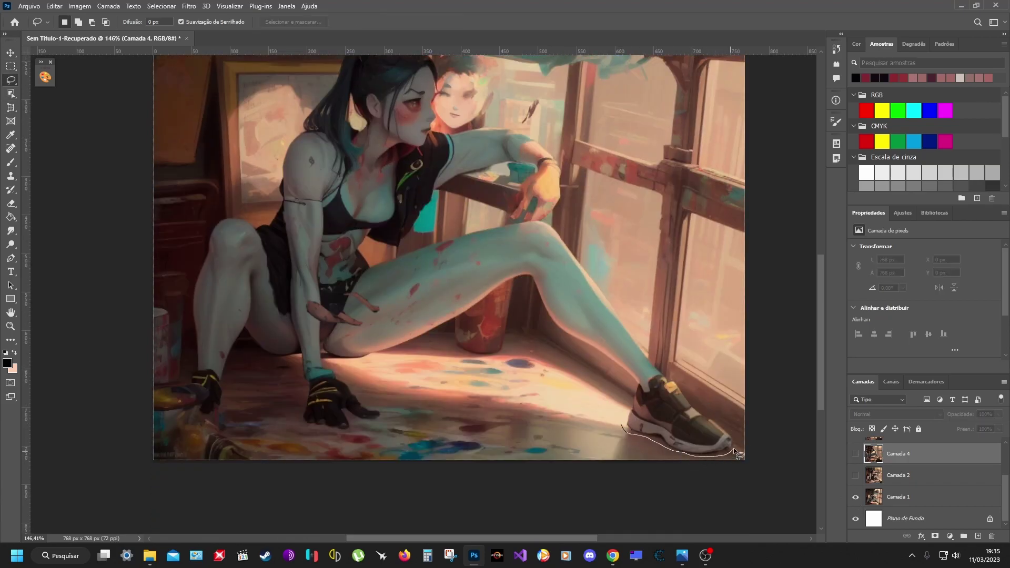
left_click_drag(636, 402, 627, 423)
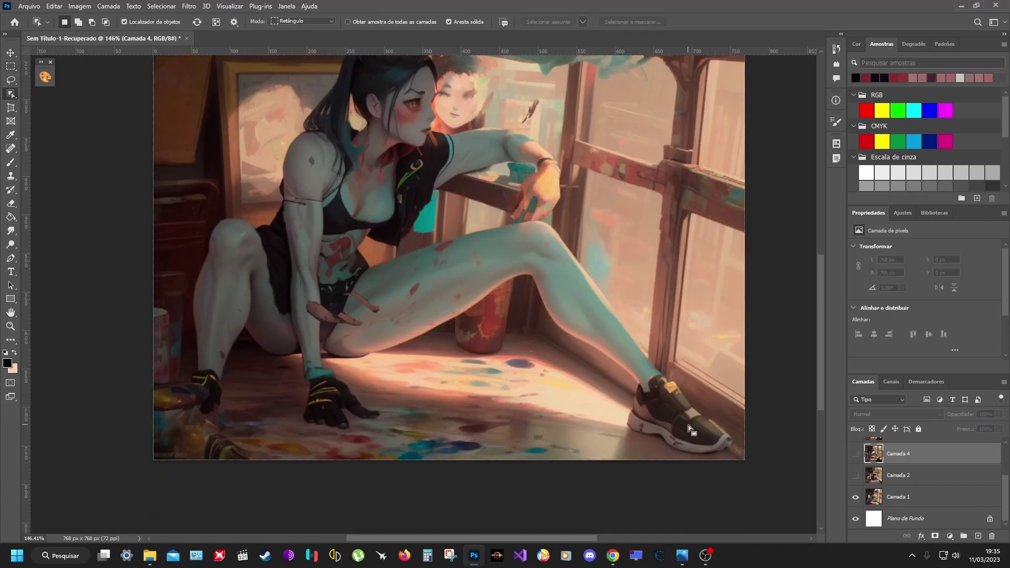
left_click(10, 93)
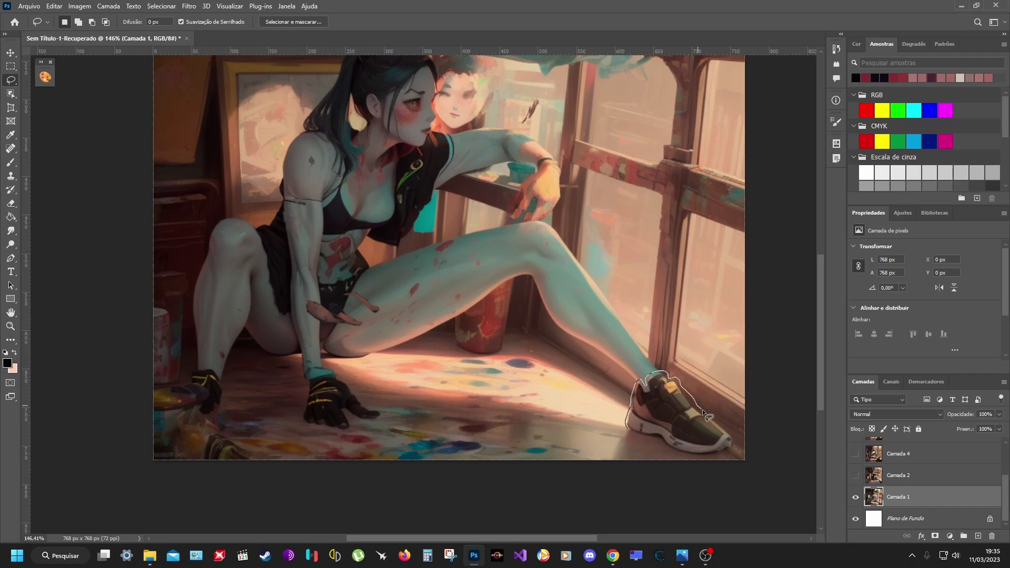
key("q")
key("q")
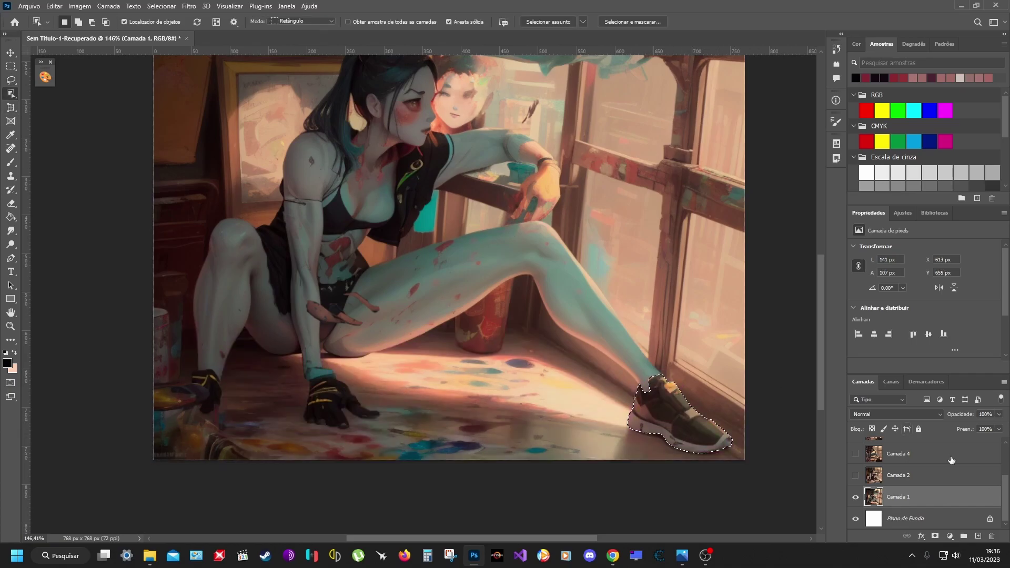
key("m")
- Copy the sneaker and paste it onto a new layer over the main image
key("ctrl+c")
left_click(856, 497)
left_click(855, 454)
left_click(899, 454)
key("ctrl+v")
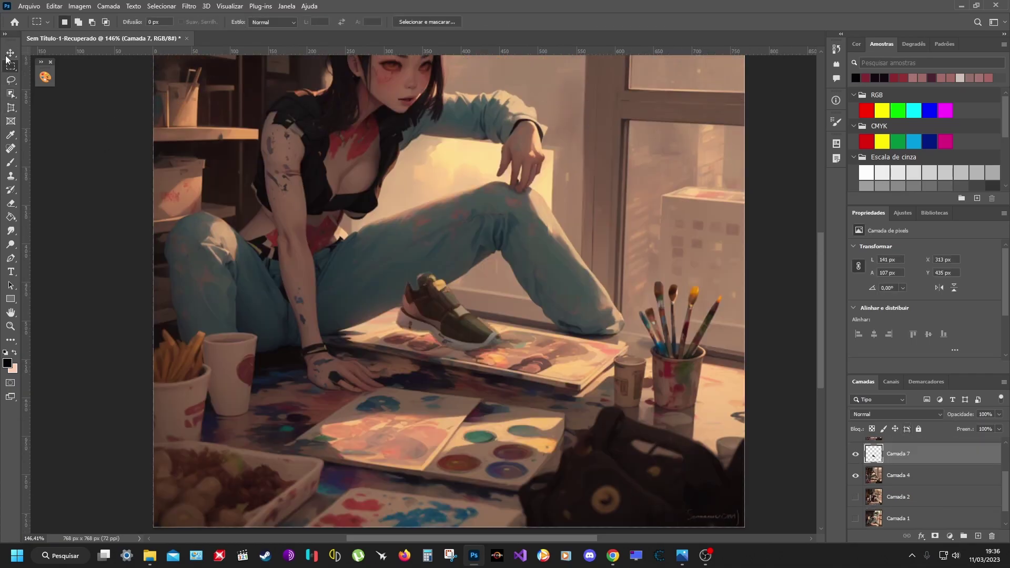
- Move the copied sneaker onto the sketchbook
mouse_move(685, 473)
left_mouse_down()
mouse_move(658, 371)
mouse_move(674, 387)
left_mouse_up()
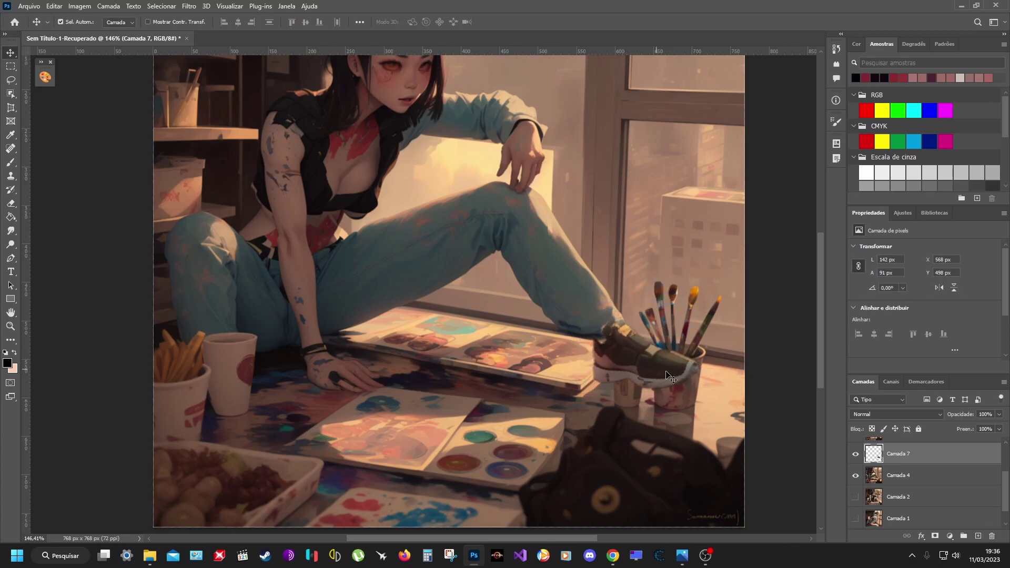
scroll(674, 386, "up", 2)
key("e")
key("ctrl+z")
key("ctrl+z")
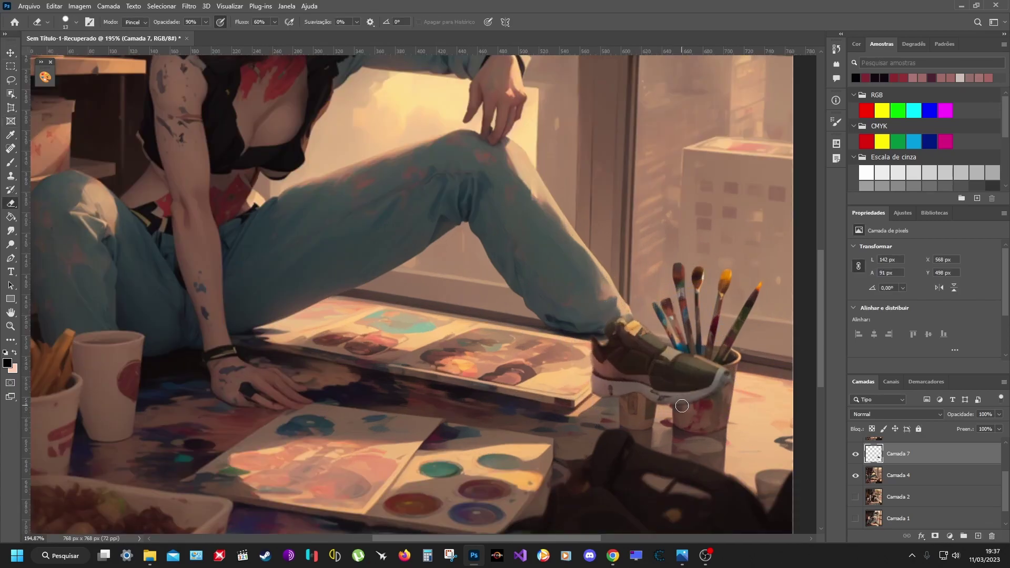
- Try erasing the sneaker heel over the paint cup, then undo the erasing and the move
scroll(678, 404, "up", 2)
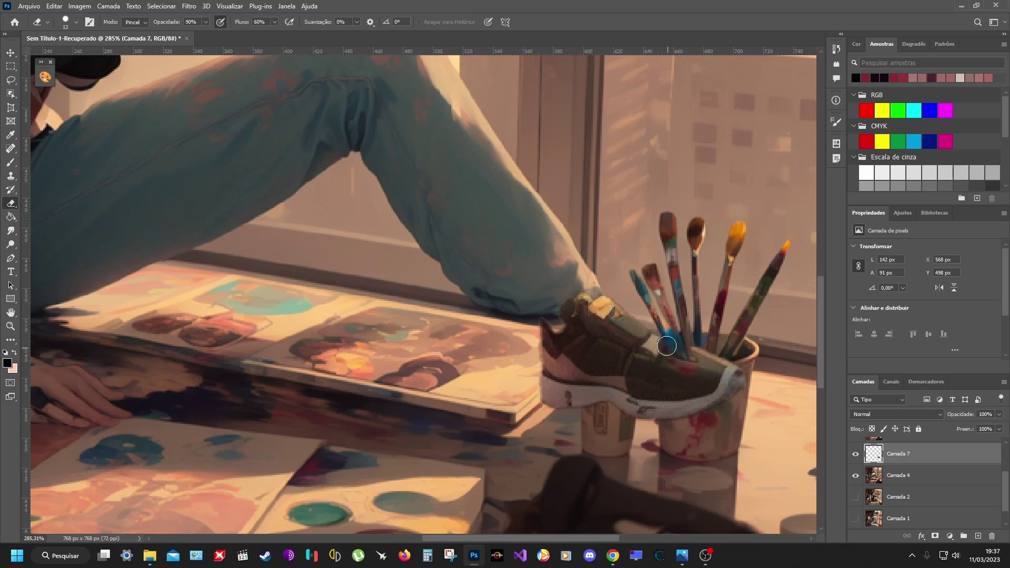
left_click_drag(679, 411, 669, 352)
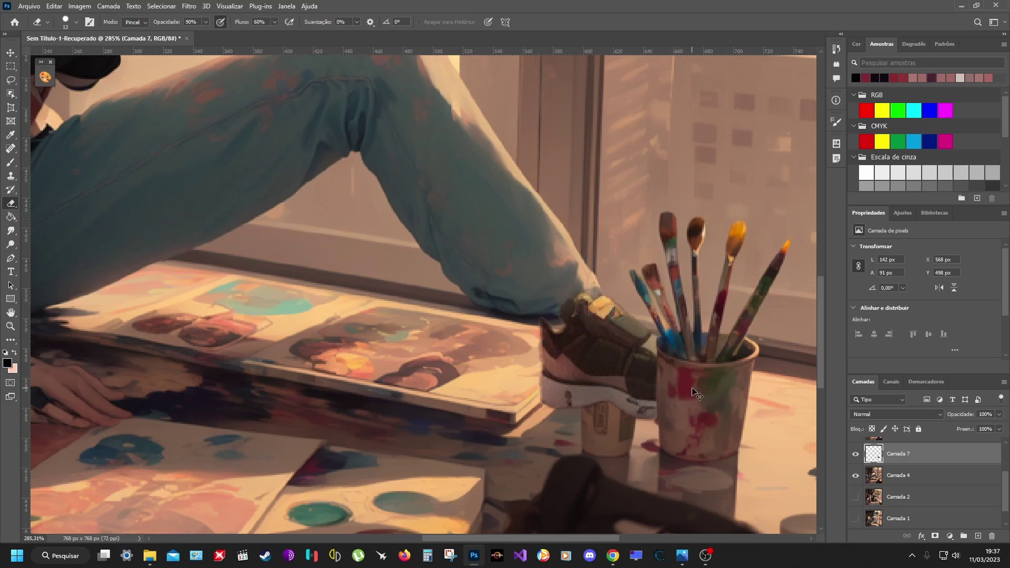
left_click_drag(642, 395, 579, 363)
key("ctrl+z")
key("ctrl+z")
key("m")
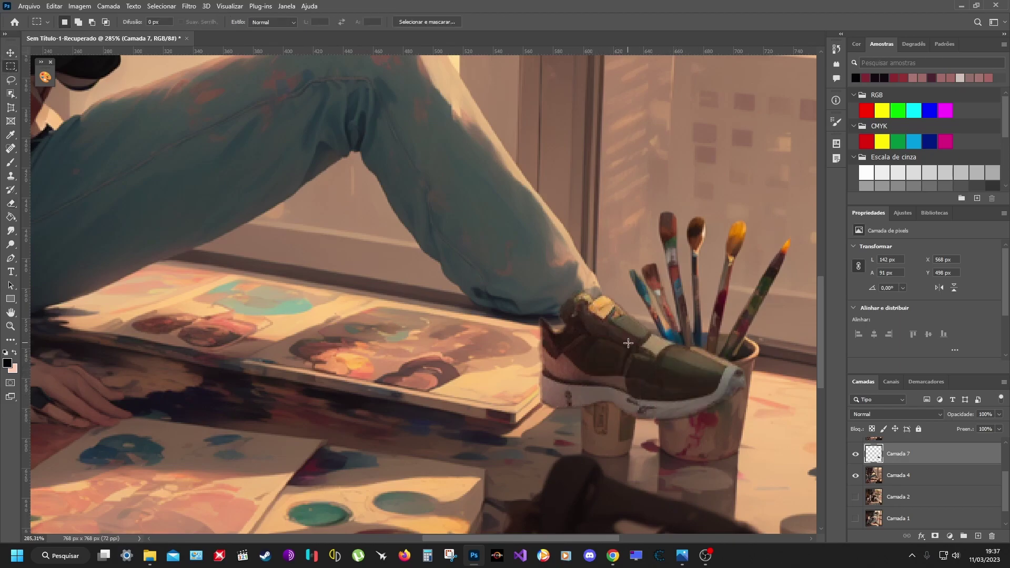
key("l")
key("ctrl+z")
key("ctrl+z")
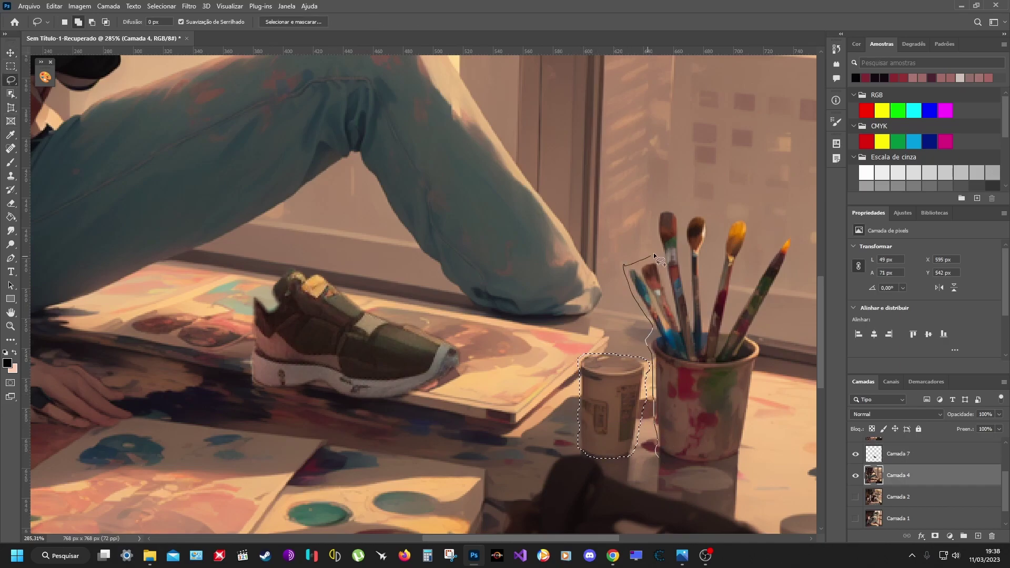
- Copy the small paint-brush cup to new layer Camada 8 and move the sneaker behind the cups
key("w")
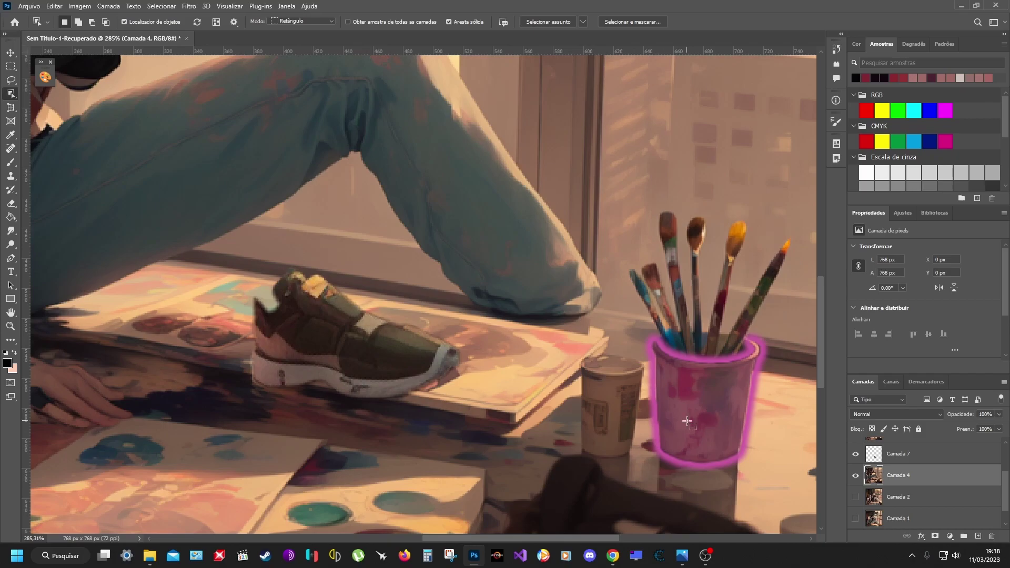
left_click(700, 411)
key("ctrl+j")
key("v")
left_click_drag(358, 337, 642, 356)
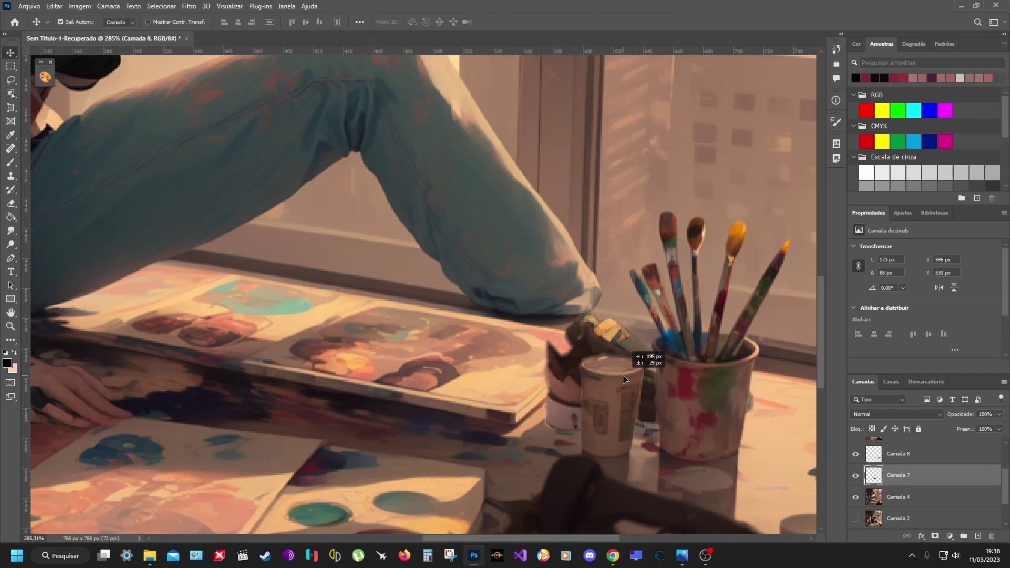
- Set a fine-tipped, full-opacity eraser for Camada 8 and switch between Camada 7 and Camada 8
scroll(766, 400, "down", 1)
left_click(766, 400)
scroll(766, 400, "up", 1)
left_click(11, 206)
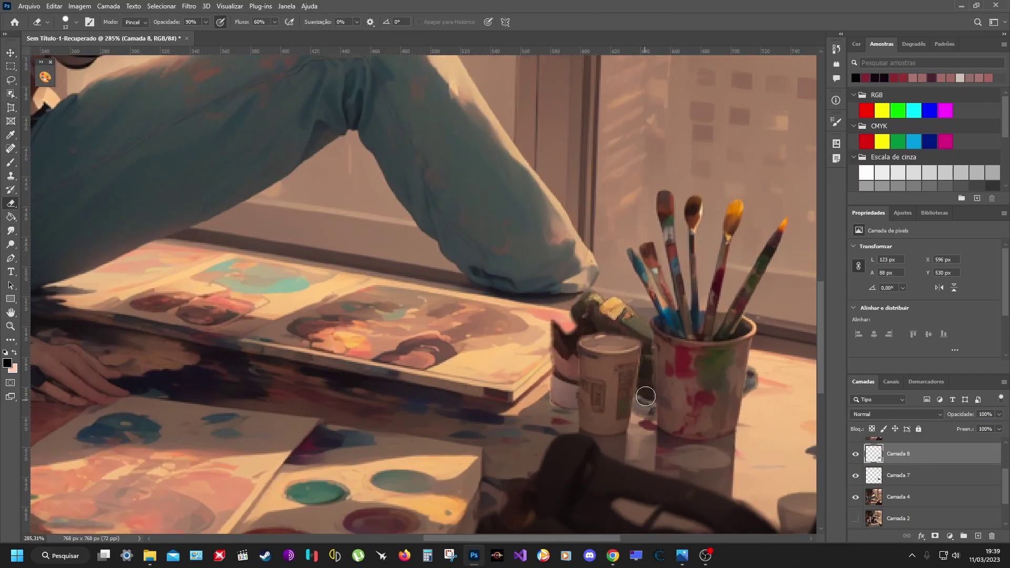
scroll(645, 375, "up", 9)
left_click(206, 23)
left_click_drag(209, 39, 217, 39)
left_click(66, 22)
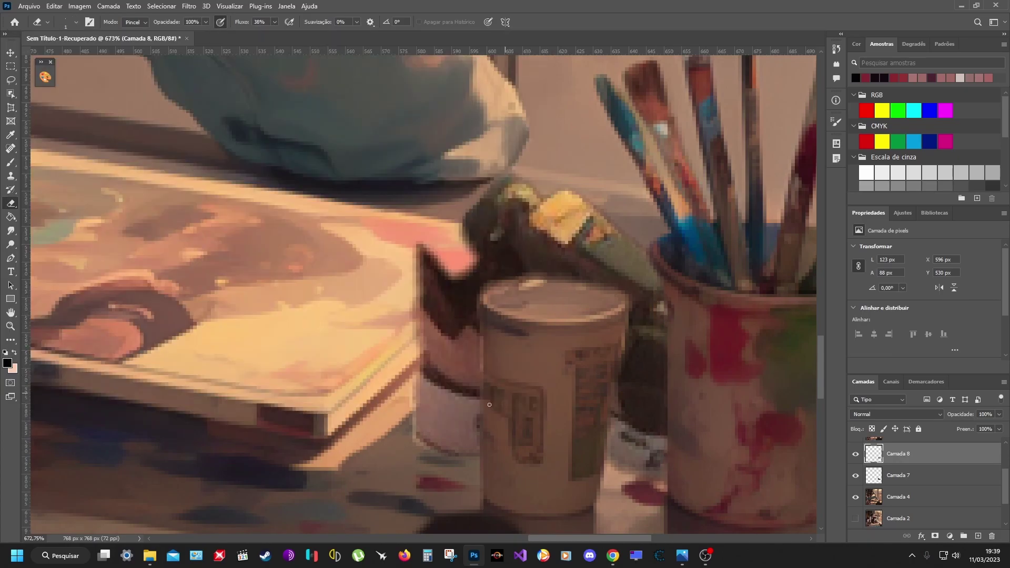
left_click(898, 475)
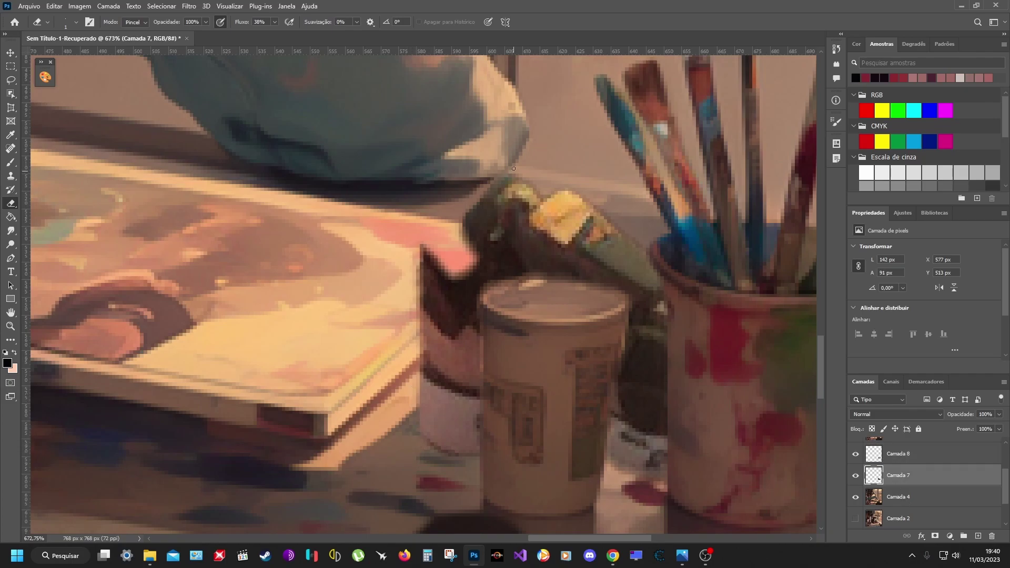
key("alt+bracketright")
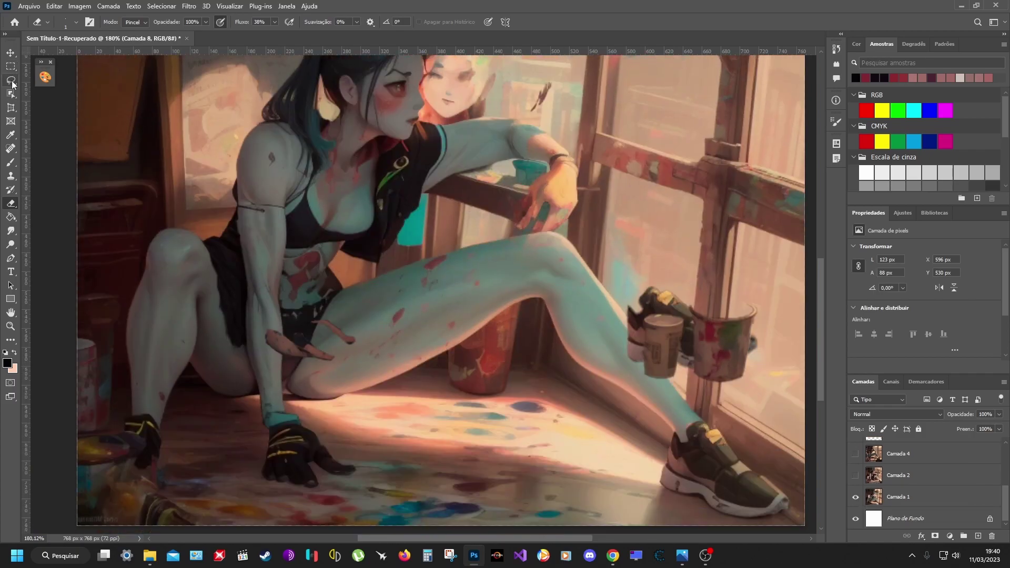
- Copy an outlined area of the Camada 1 variant to a new layer near the brushes
left_click_drag(695, 421, 701, 421)
left_click(860, 499)
key("v")
key("ctrl+j")
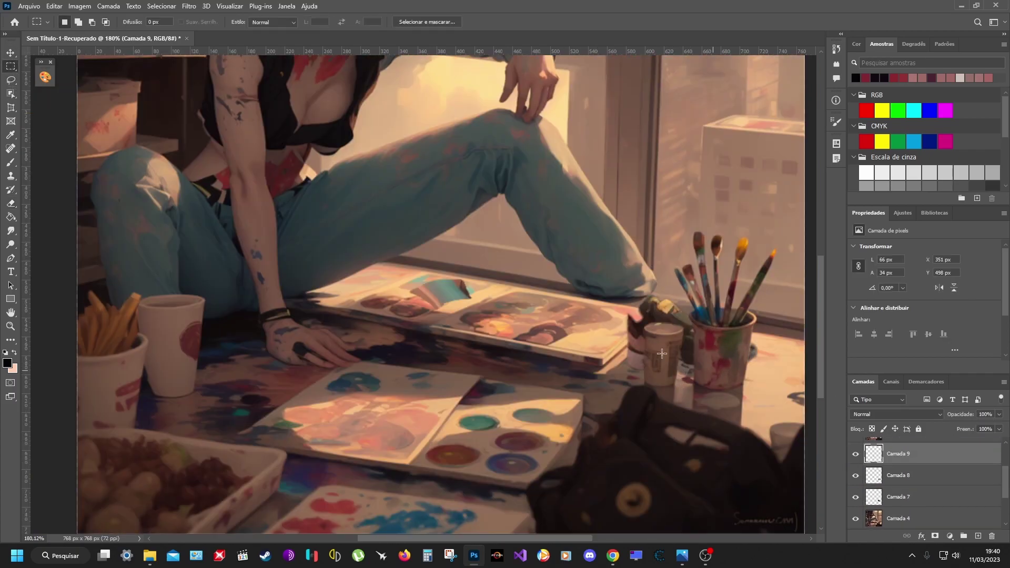
left_click_drag(674, 424, 644, 310)
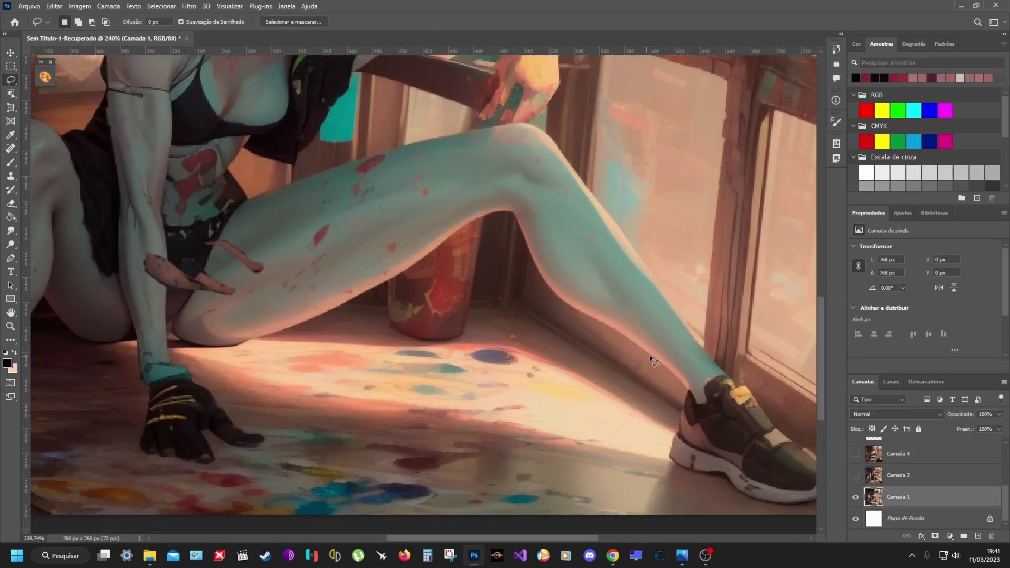
- Outline the teal variant's lower leg and paste it over the jeans cuff
left_click_drag(632, 348, 705, 400)
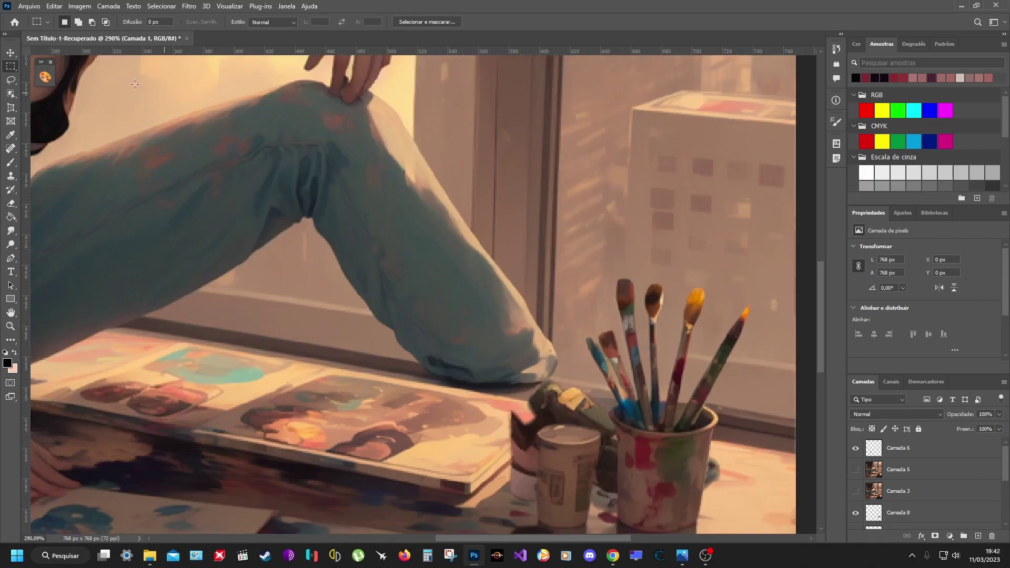
key("ctrl+v")
key("v")
left_click_drag(442, 274, 547, 374)
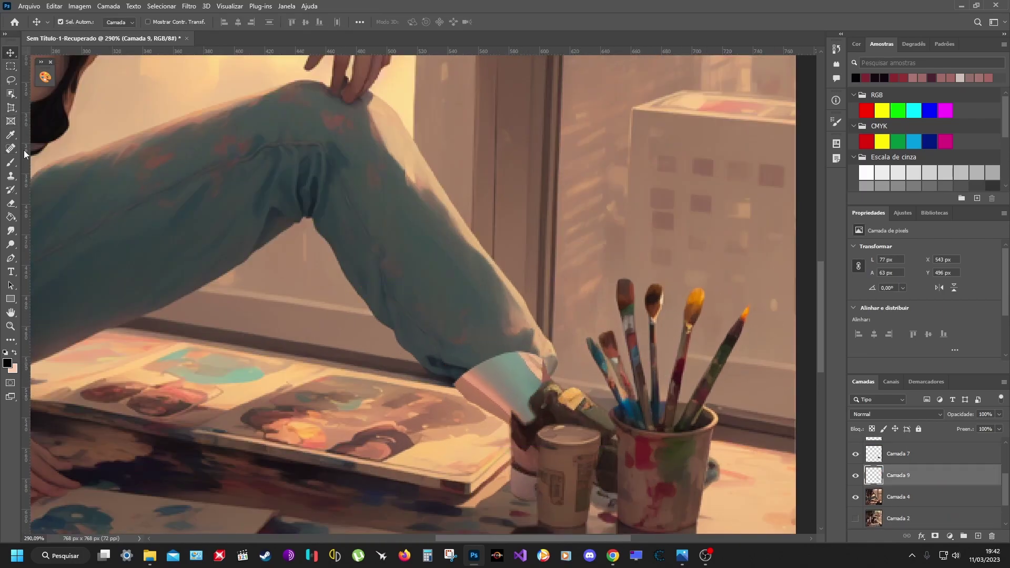
- Erase the excess edges of the pasted leg piece
key("e")
left_click(76, 22)
double_click(184, 165)
mouse_move(473, 390)
left_mouse_down()
mouse_move(458, 354)
mouse_move(555, 368)
mouse_move(474, 410)
mouse_move(451, 361)
mouse_move(511, 366)
left_mouse_up()
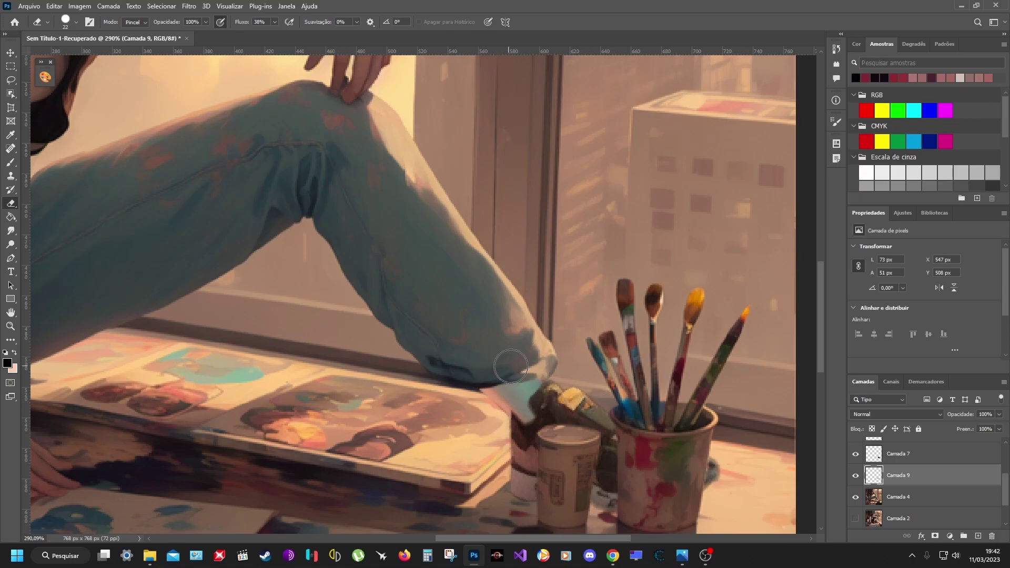
scroll(511, 366, "down", 5)
- Paint a sampled skin tone over the teal patch at the cuff
key("b")
scroll(630, 377, "up", 3)
scroll(630, 377, "up", 2)
left_click(630, 377, "alt")
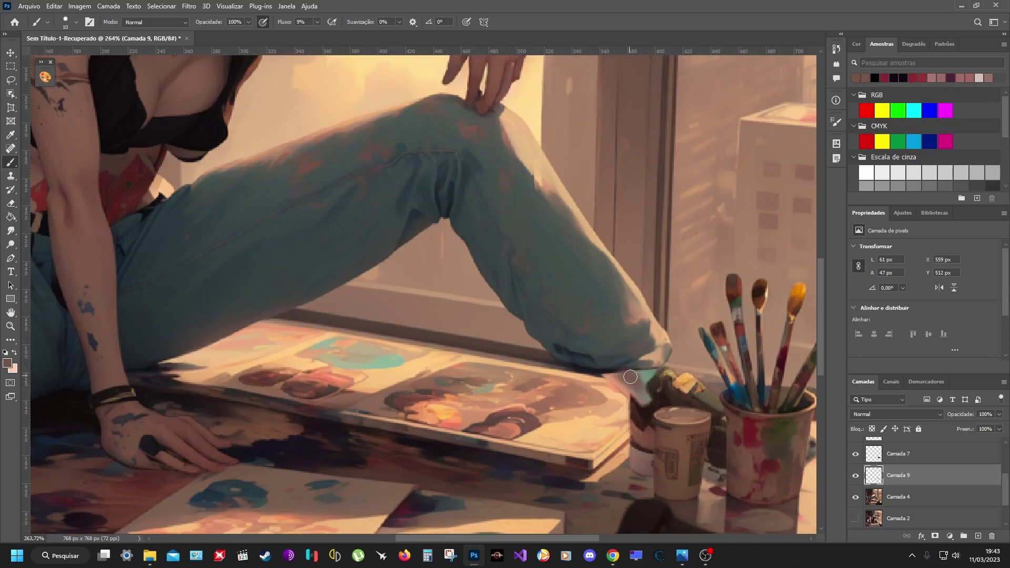
mouse_move(630, 377)
left_mouse_down()
mouse_move(606, 369)
mouse_move(652, 395)
left_mouse_up()
scroll(300, 266, "down", 1)
scroll(300, 266, "down", 1)
left_click(10, 204)
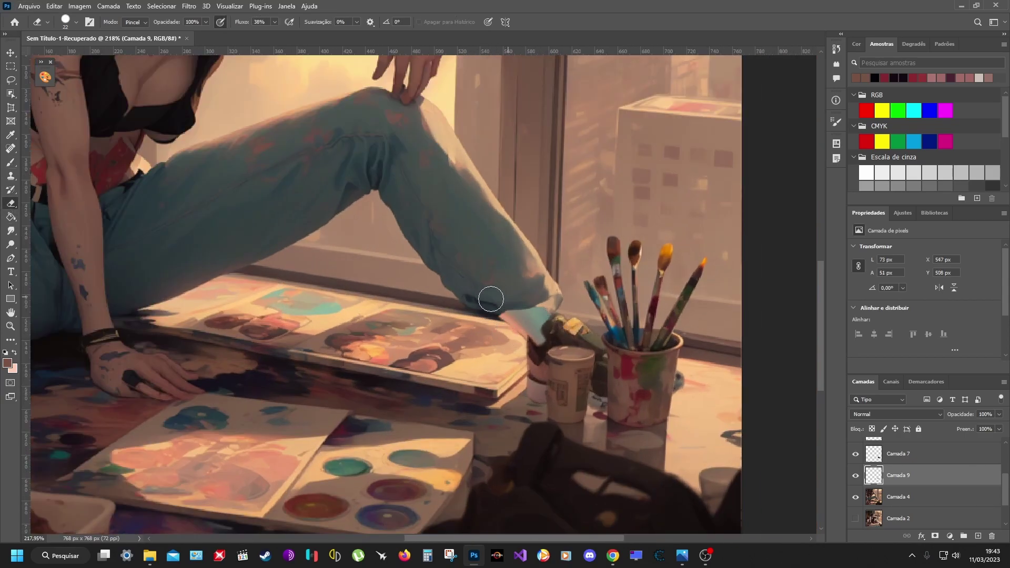
scroll(322, 173, "up", 2)
- Clone texture along the shoe with a hard round Clone Stamp at about half opacity
left_click(10, 176)
left_click(65, 21)
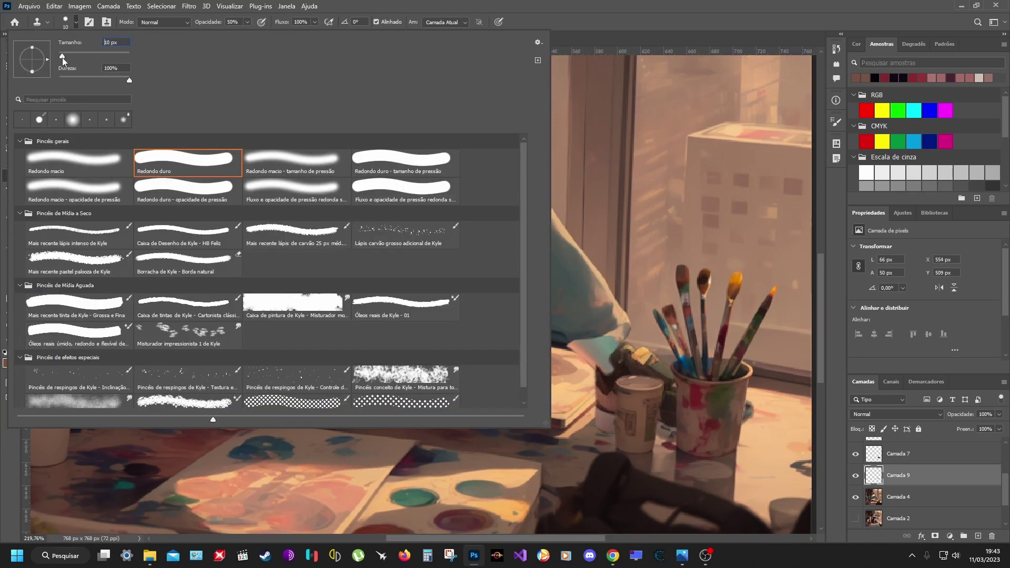
key("Escape")
key("0")
scroll(909, 471, "up", 1)
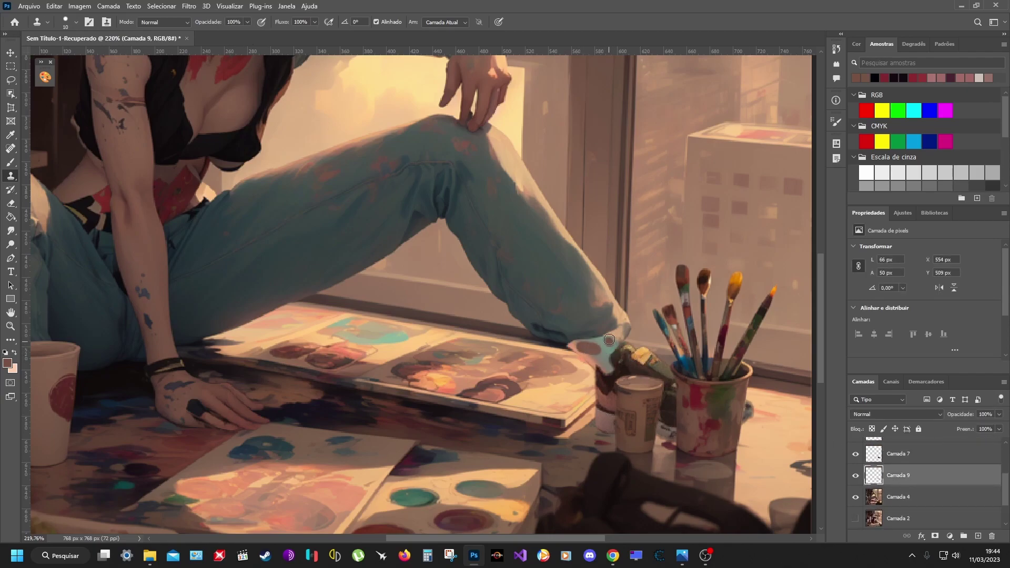
key("5")
key("3")
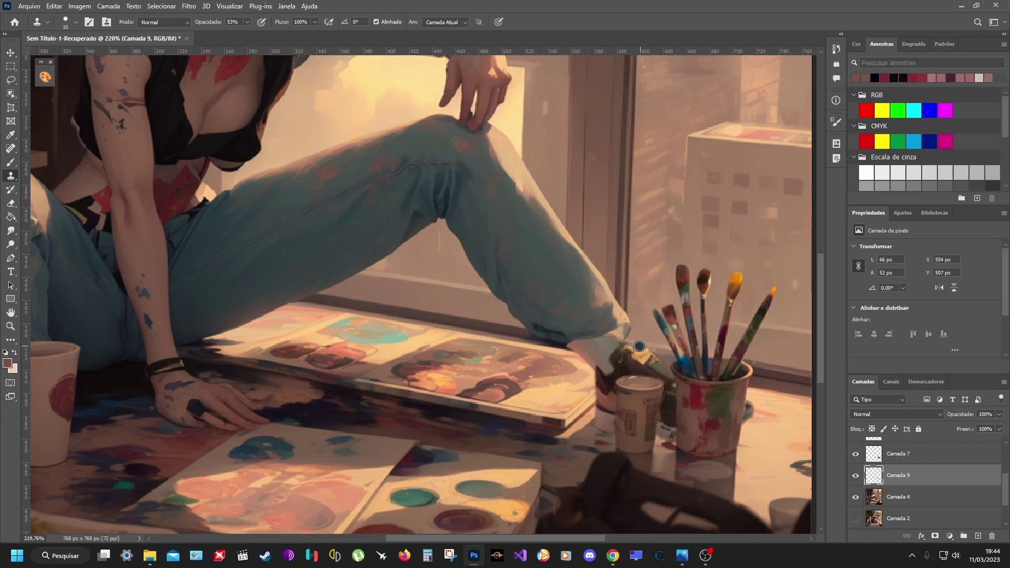
left_click_drag(639, 346, 598, 353)
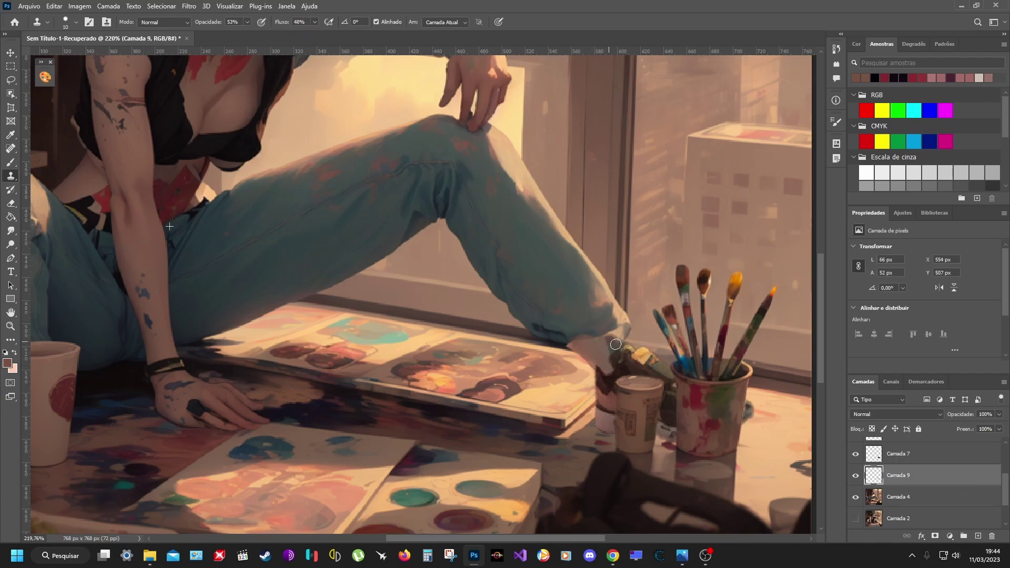
scroll(594, 350, "down", 1)
scroll(595, 350, "up", 3)
- Paint dark strokes along the top of the shoe with a finer brush and sample a reddish-brown
key("e")
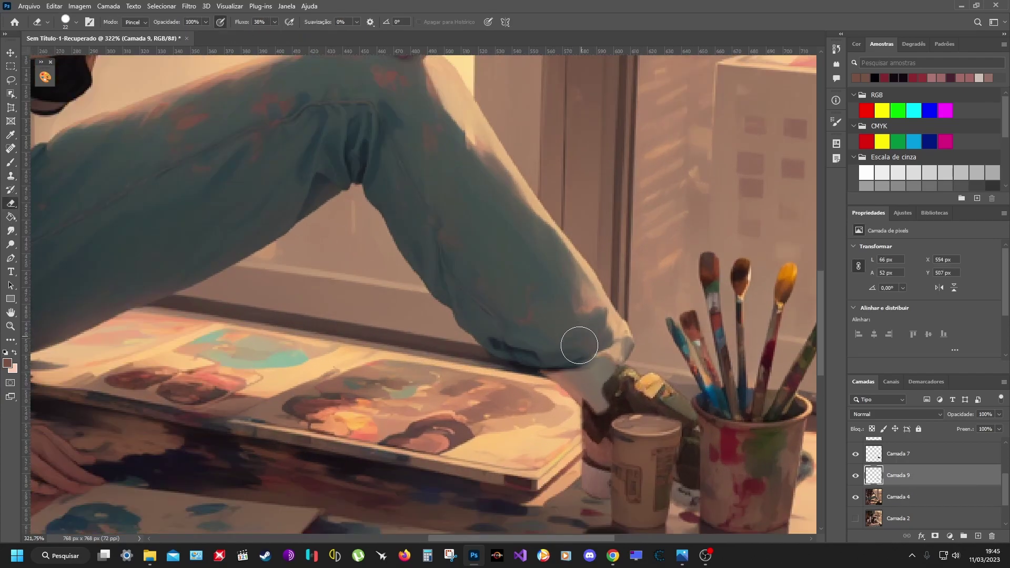
scroll(361, 289, "up", 2)
key("b")
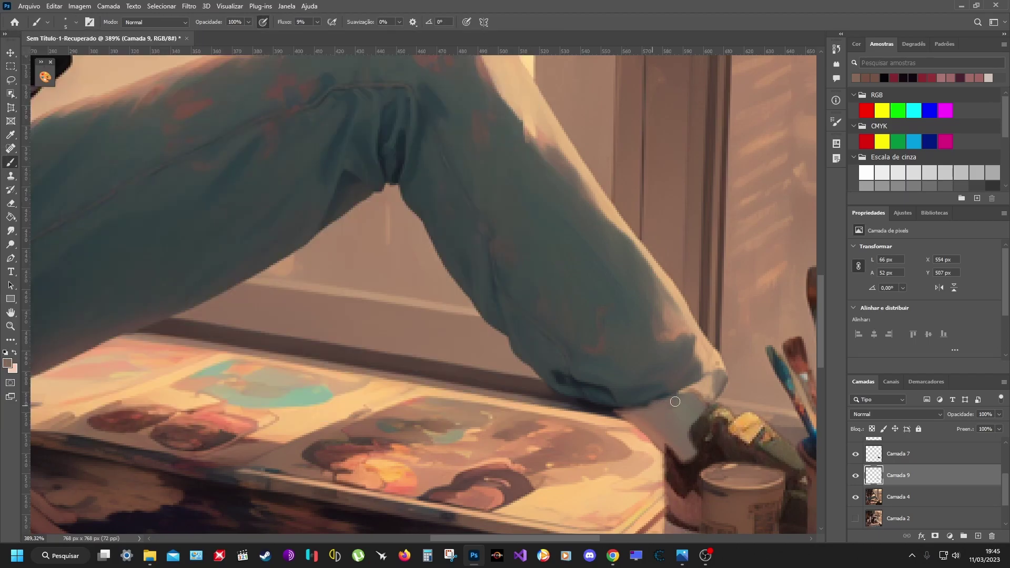
mouse_move(684, 399)
left_mouse_down()
mouse_move(700, 385)
mouse_move(664, 406)
left_mouse_up()
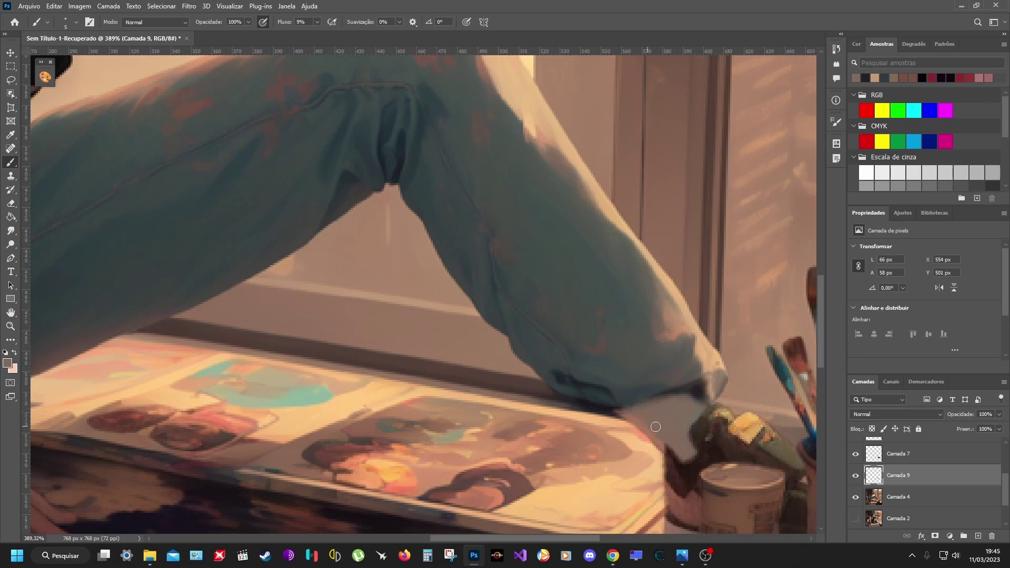
left_click(626, 387, "alt")
key("shift+2")
key("shift+1")
key("bracketleft")
key("bracketleft")
key("bracketleft")
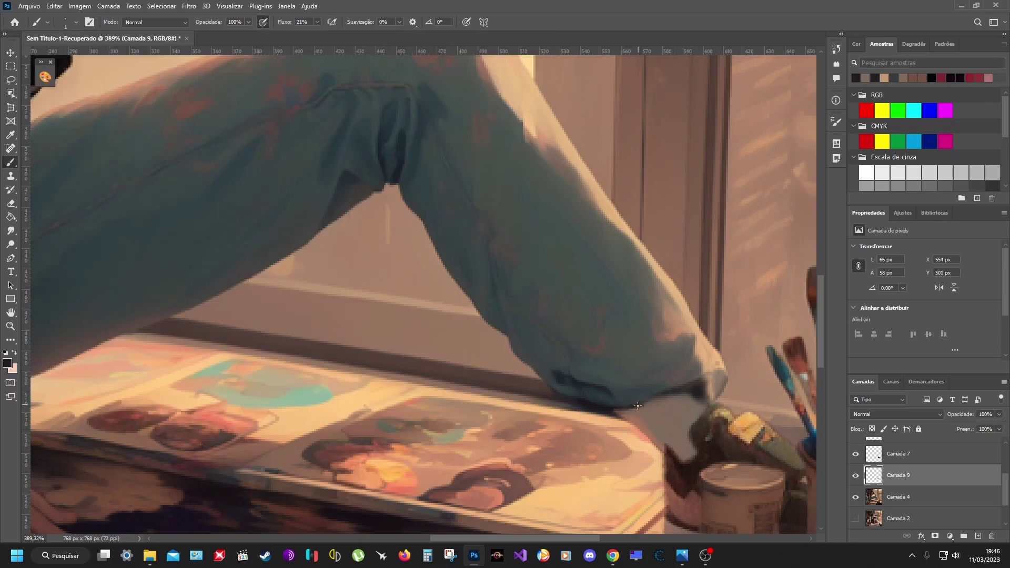
left_click_drag(638, 405, 75, 204)
left_click(75, 203, "alt")
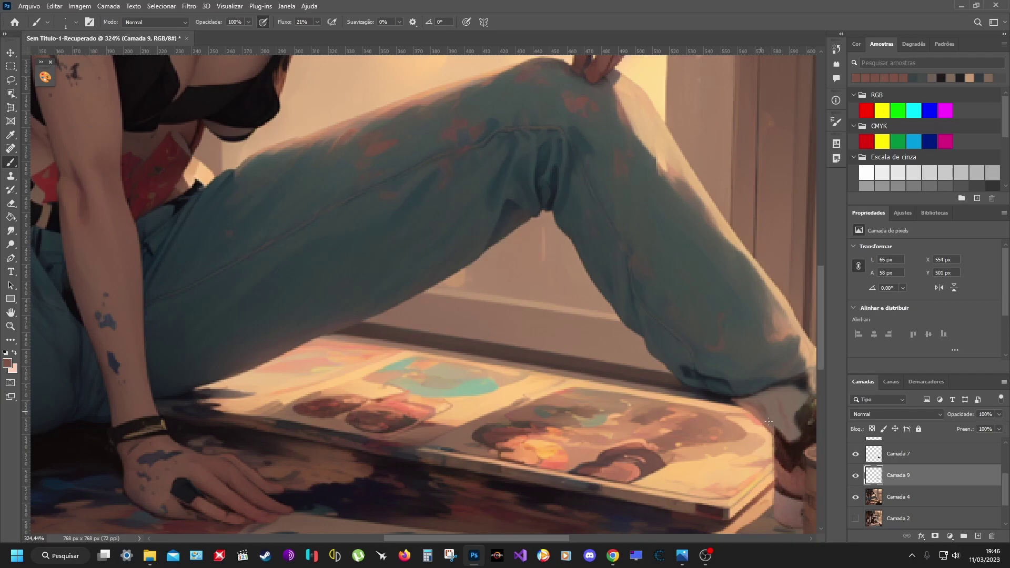
scroll(583, 530, "right", 3)
- Smudge the paint across the ankle area, then return to the Brush tool
key("r")
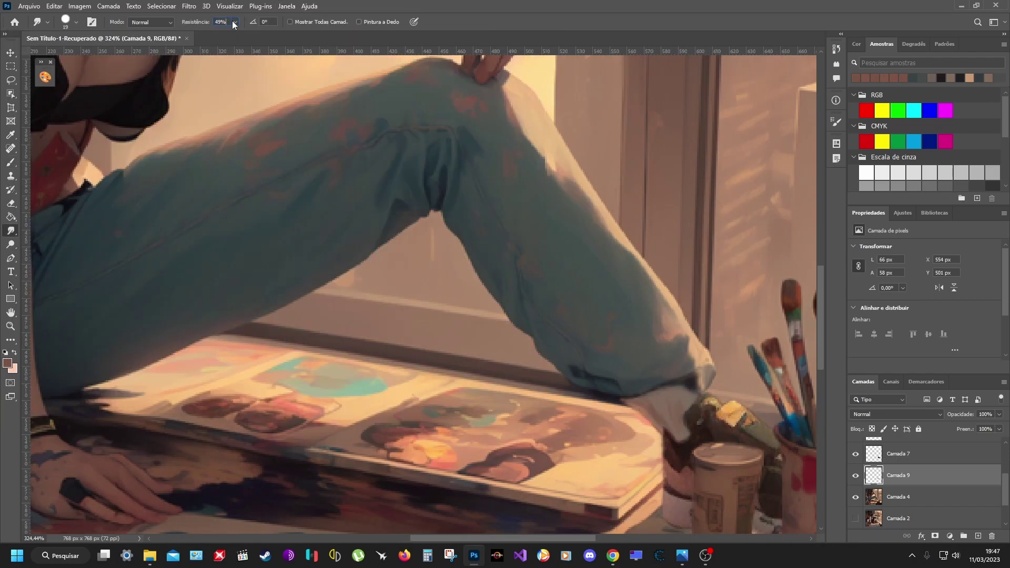
left_click_drag(758, 433, 514, 248)
key("b")
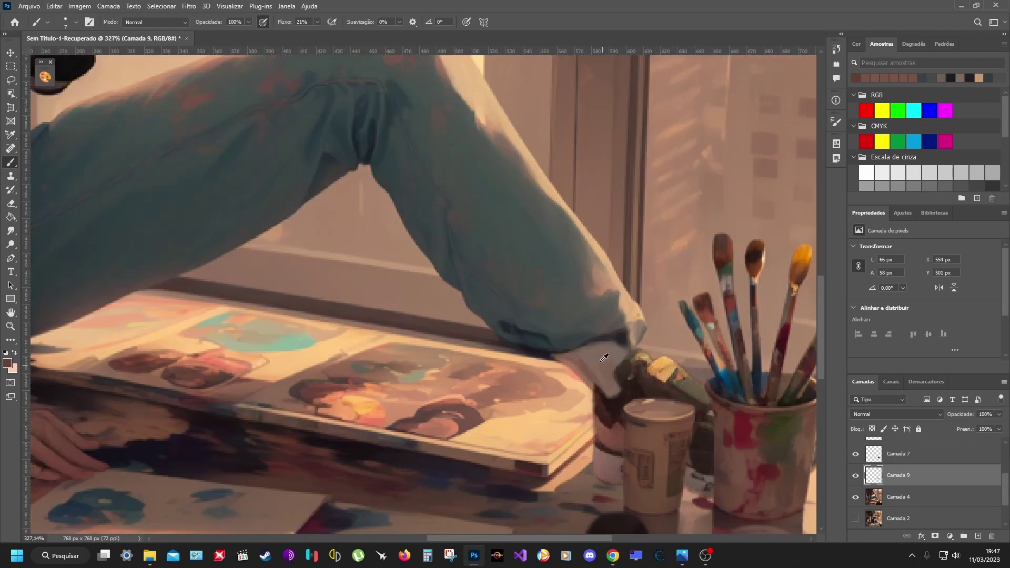
scroll(588, 382, "down", 2)
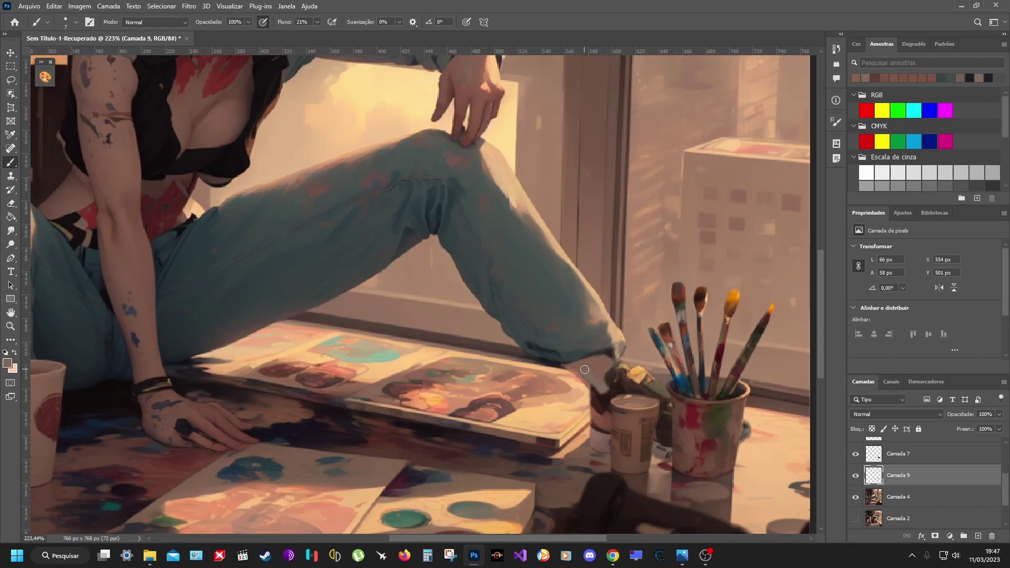
scroll(584, 370, "down", 2)
scroll(600, 366, "up", 4)
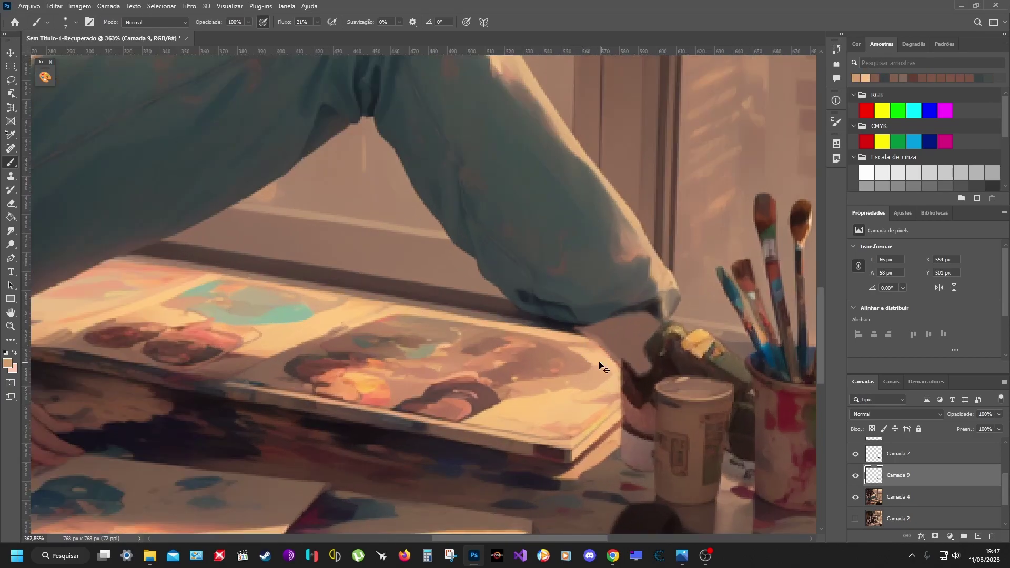
scroll(600, 366, "down", 2)
scroll(600, 366, "up", 4)
- With a smaller brush at 90% opacity, darken the table edge beside the shoe
left_click(65, 22)
key("Escape")
key("9")
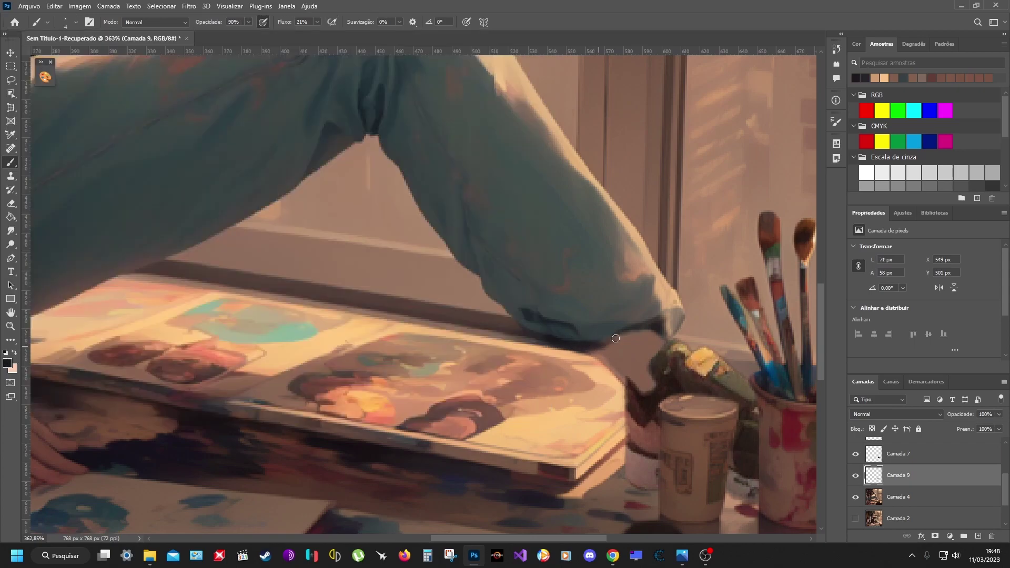
left_click(616, 339, "alt")
scroll(616, 338, "down", 2)
scroll(579, 337, "up", 1)
scroll(558, 336, "up", 2)
scroll(535, 334, "up", 2)
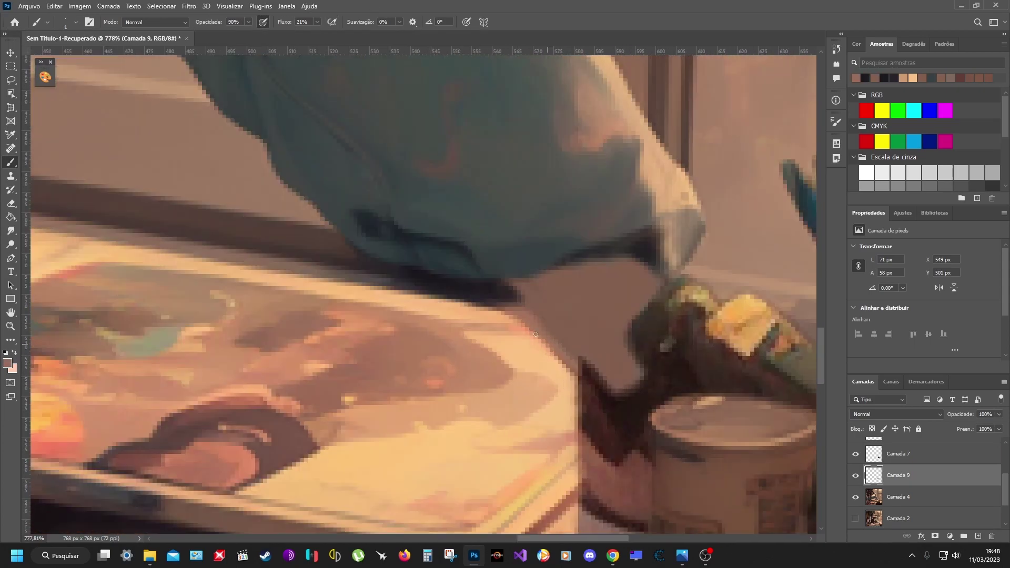
left_click(536, 334, "alt")
left_click_drag(535, 334, 551, 350)
- Lighten the shadow under the jeans cuff, then sample the jeans' dark blue at about 90% opacity
left_click(502, 302, "alt")
mouse_move(502, 302)
left_mouse_down()
mouse_move(513, 292)
mouse_move(482, 273)
left_mouse_up()
left_click(485, 287, "alt")
key("0")
scroll(501, 288, "down", 2)
scroll(527, 281, "down", 2)
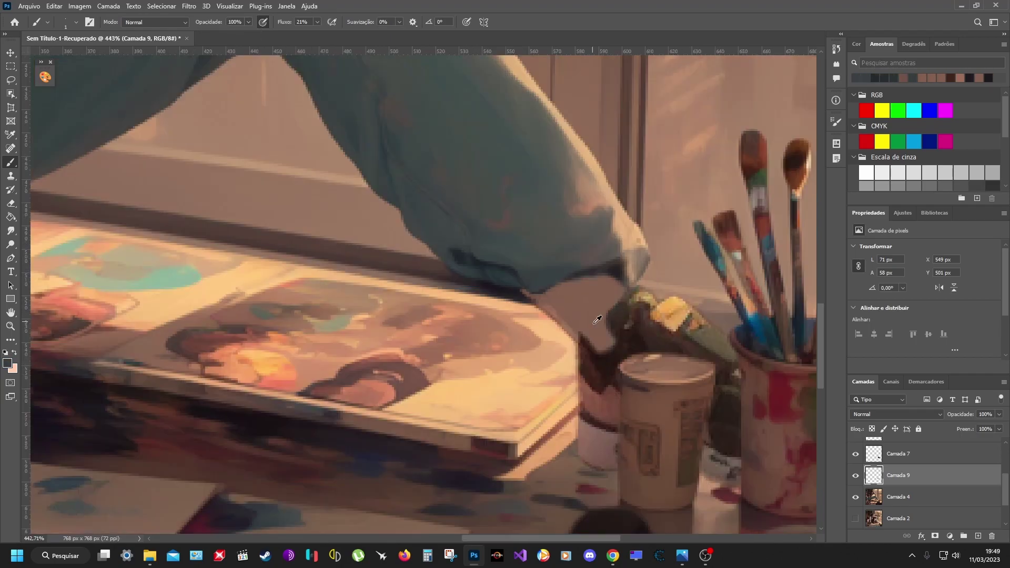
scroll(552, 278, "up", 2)
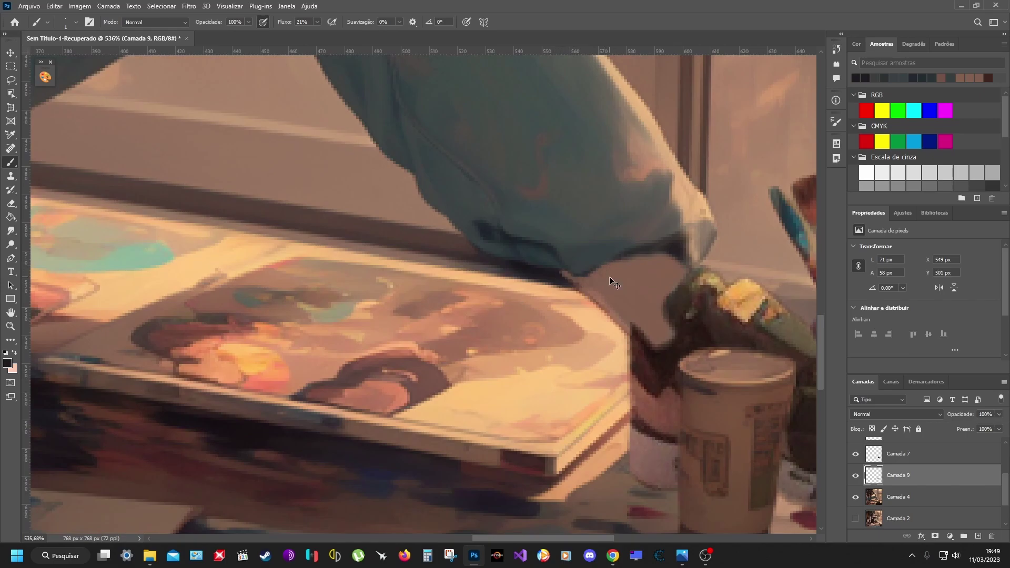
key("8")
key("9")
- Zoom in and out around the cuff to review the repainted shadow and jeans edge
scroll(566, 274, "down", 2)
scroll(605, 316, "up", 4)
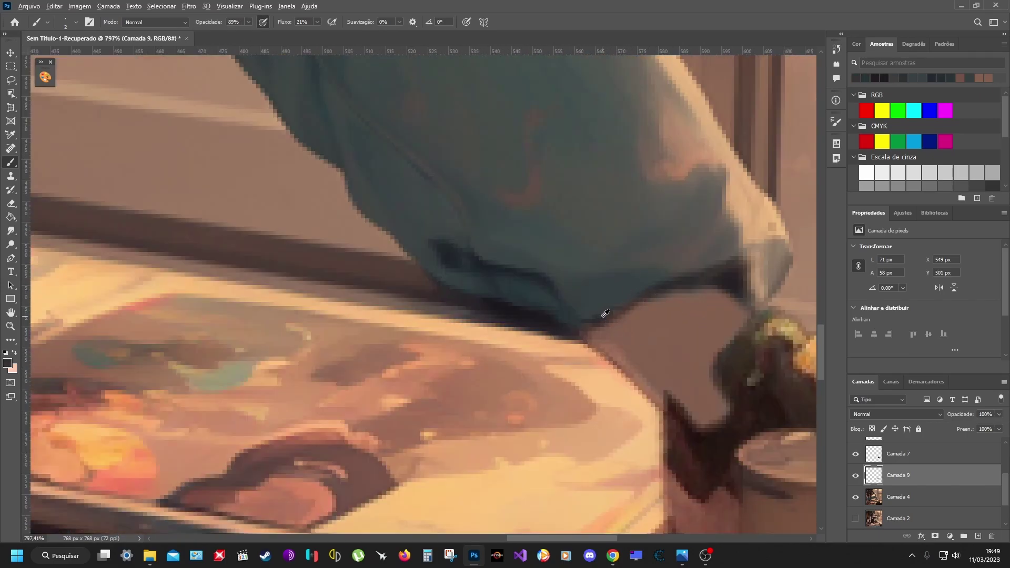
scroll(605, 314, "down", 10)
scroll(579, 310, "up", 3)
scroll(554, 307, "up", 2)
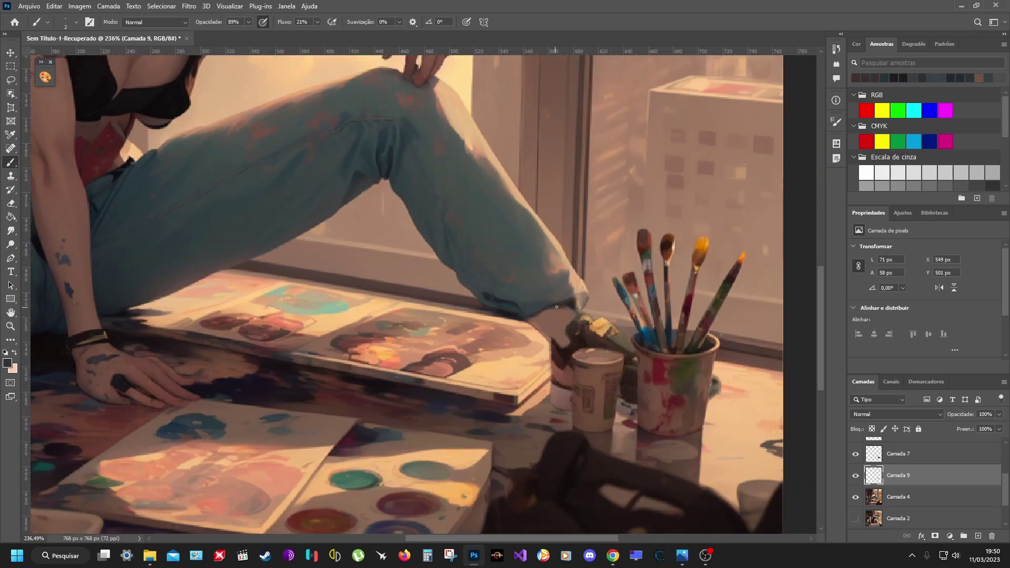
scroll(557, 307, "down", 2)
scroll(521, 295, "up", 4)
scroll(521, 296, "down", 5)
- Hide Camada 1, select the Camada 9 cuff patch layer and switch to the Eraser
scroll(723, 272, "down", 2)
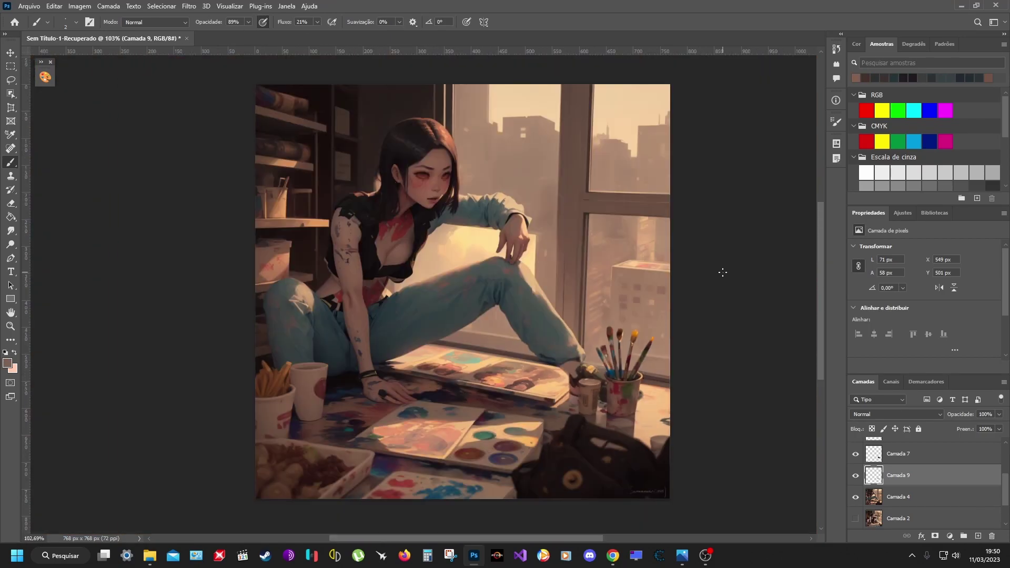
scroll(558, 342, "up", 3)
scroll(424, 286, "up", 4)
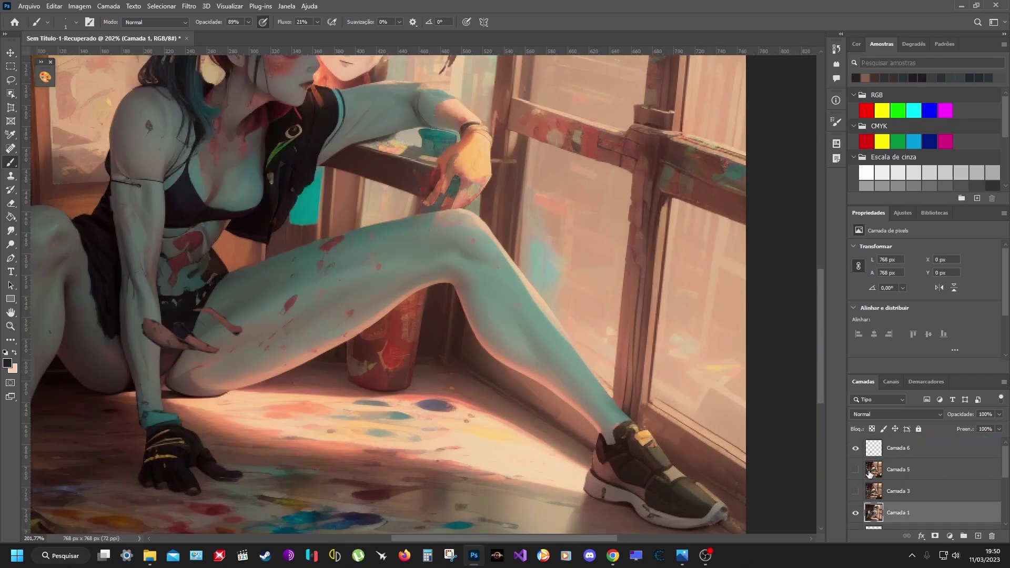
scroll(869, 473, "down", 3)
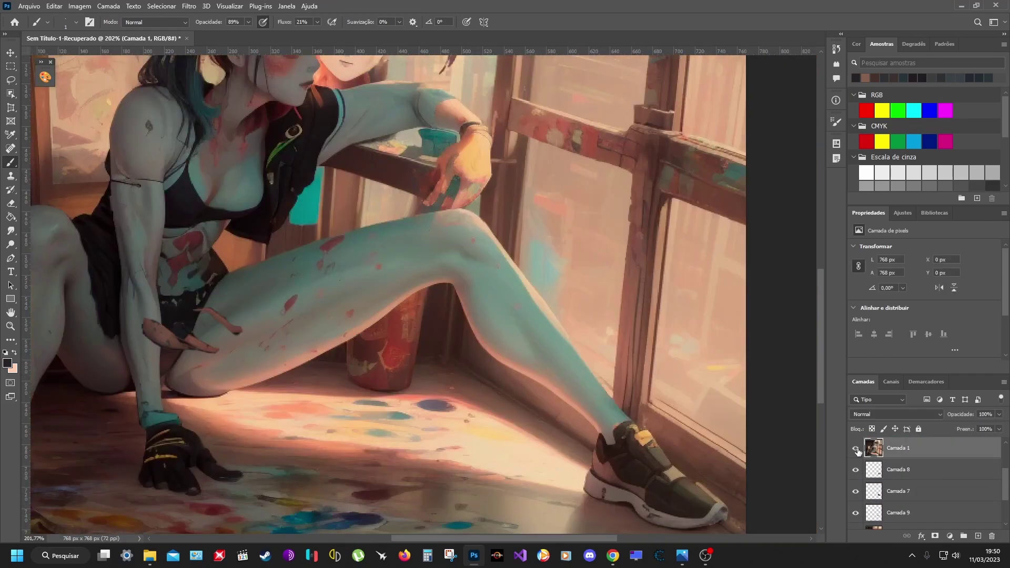
left_click(856, 448)
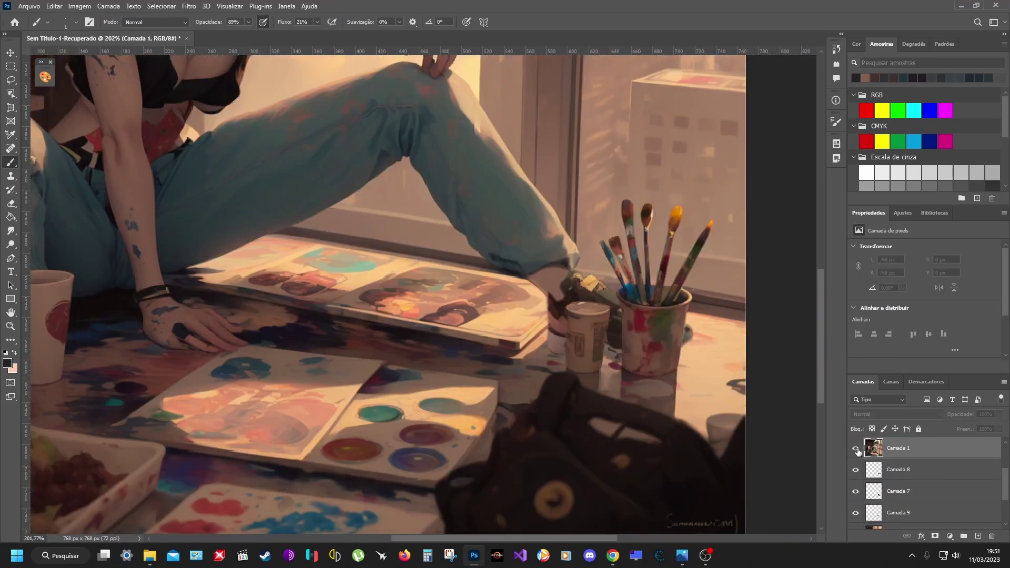
left_click(869, 513)
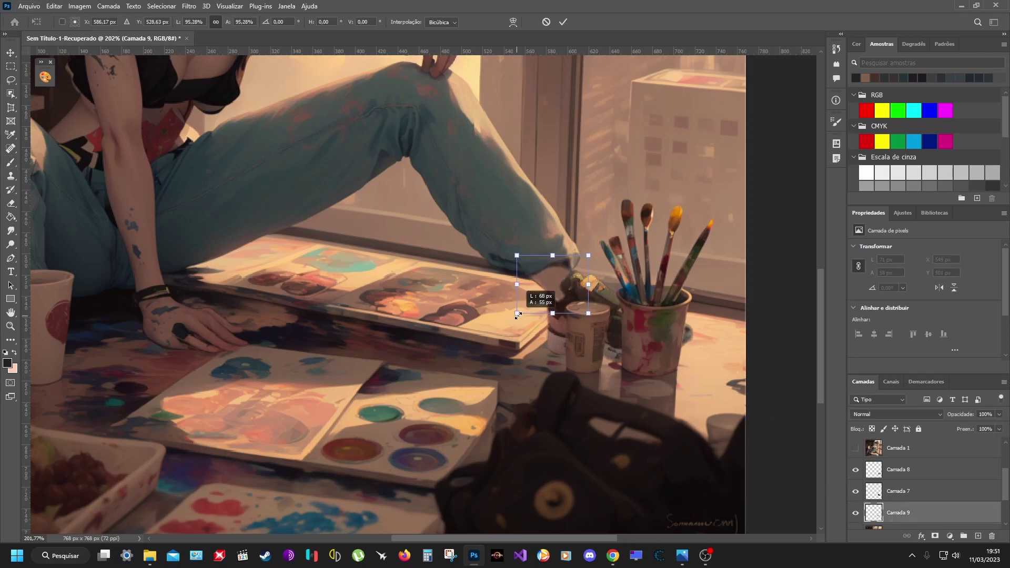
key("e")
scroll(532, 259, "down", 5)
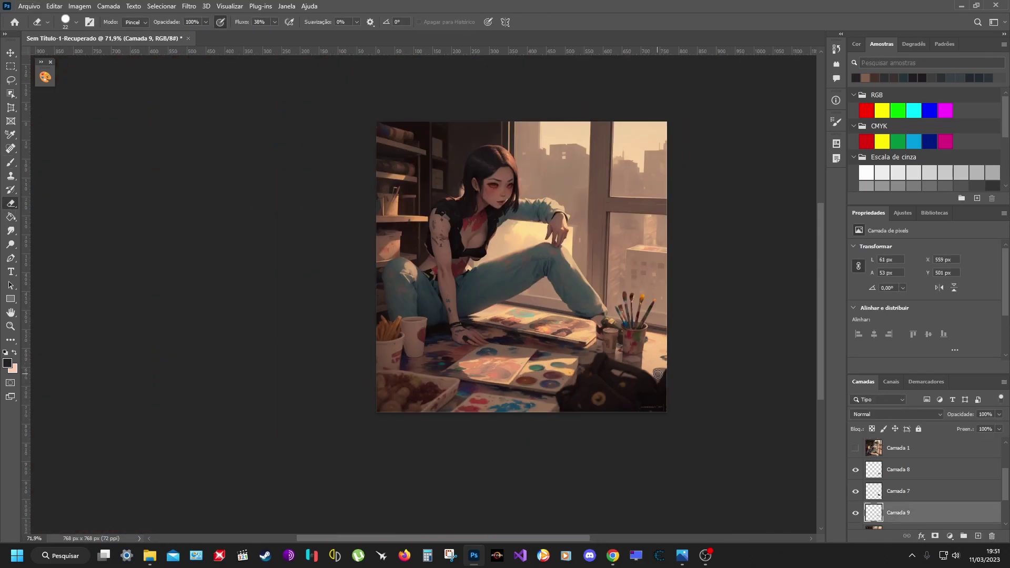
scroll(927, 473, "up", 3)
- Show Camada 5 and erase it over the palette, hand, arm, wrist and cup, comparing visibility
scroll(562, 265, "up", 3)
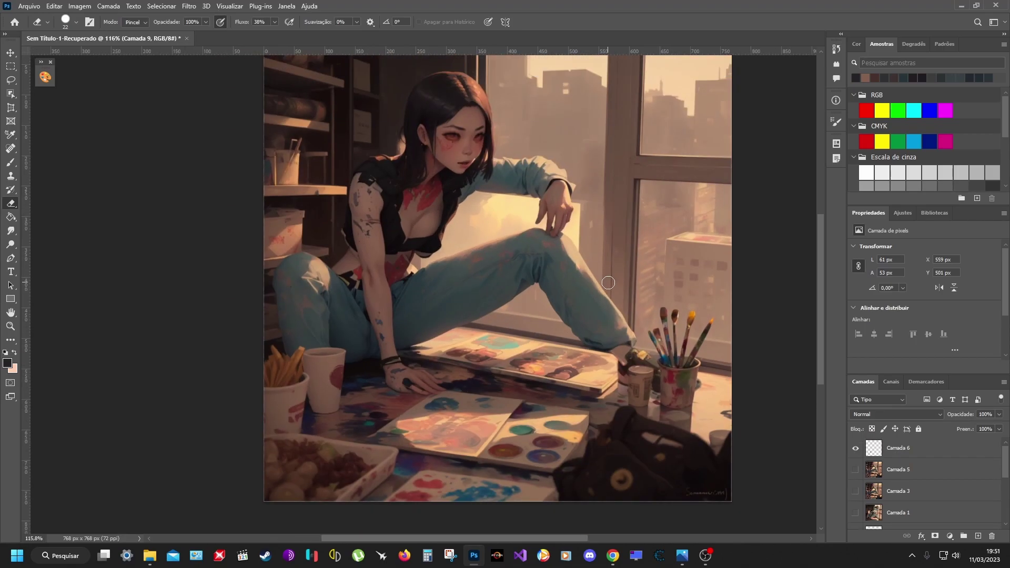
left_click(856, 470)
left_click(900, 469)
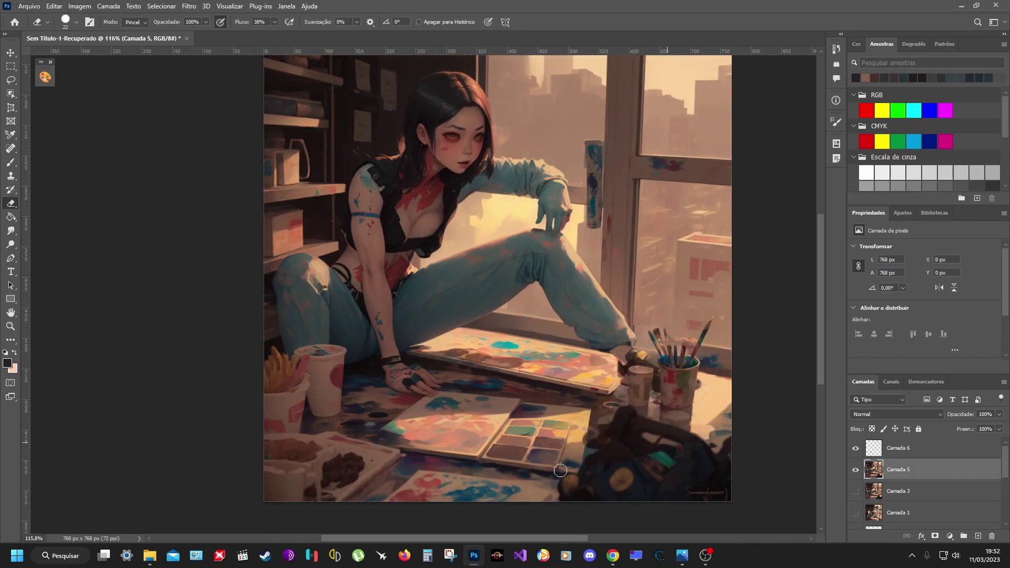
left_click_drag(594, 434, 521, 421)
left_click_drag(411, 390, 442, 379)
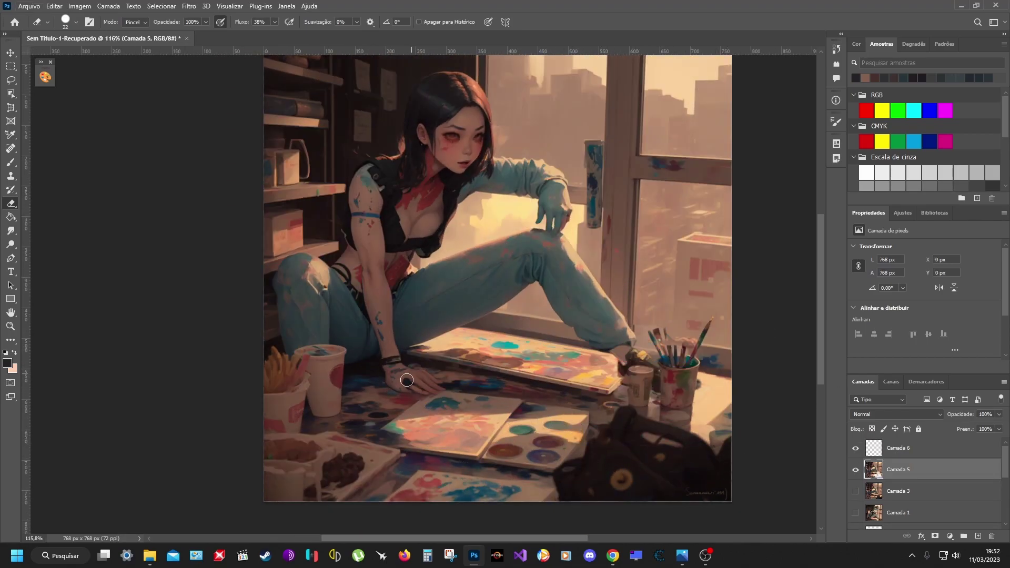
mouse_move(552, 221)
left_mouse_down()
mouse_move(559, 178)
mouse_move(571, 227)
left_mouse_up()
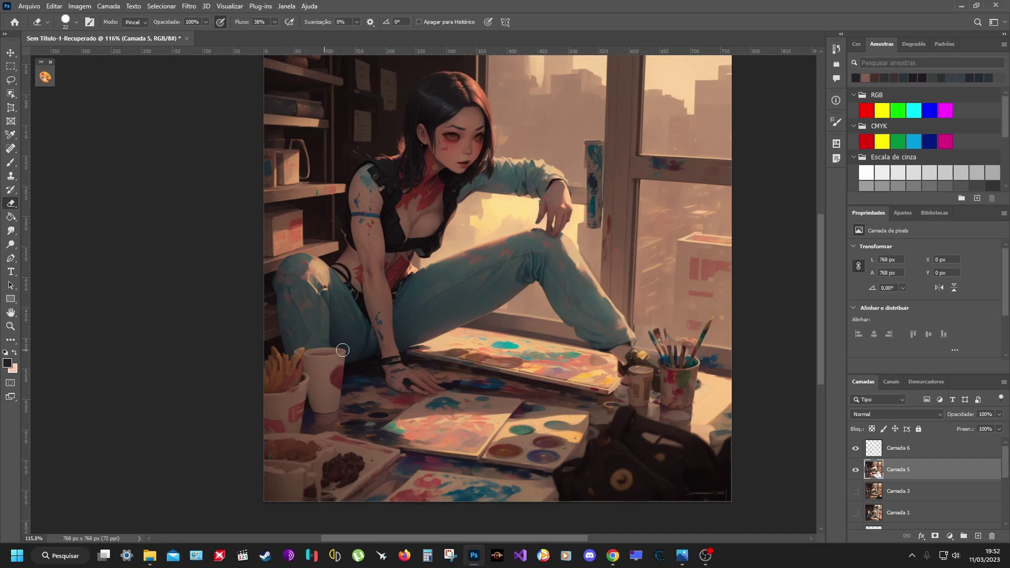
left_click_drag(316, 363, 264, 386)
left_click(856, 470)
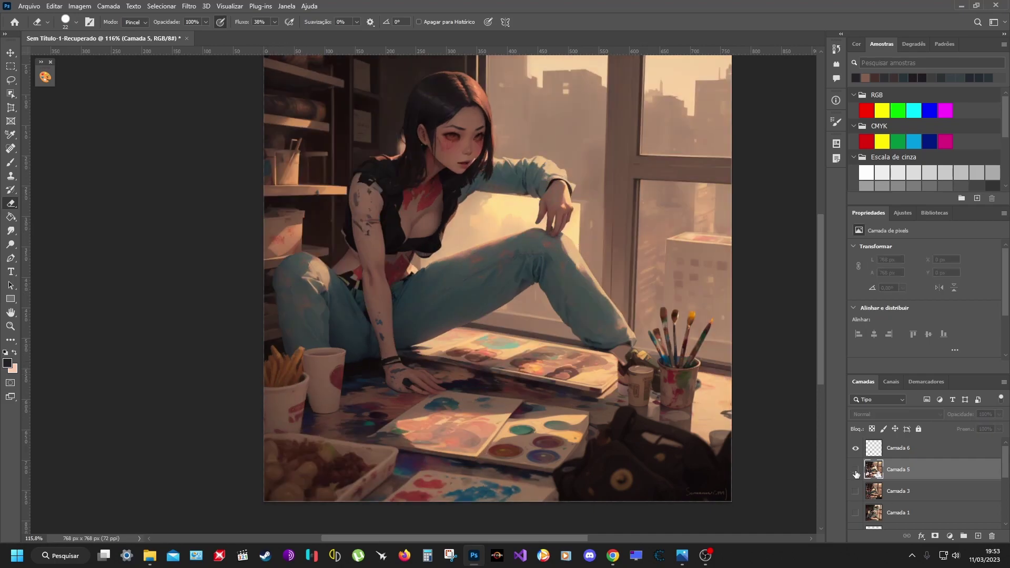
left_click(856, 470)
left_click(856, 470)
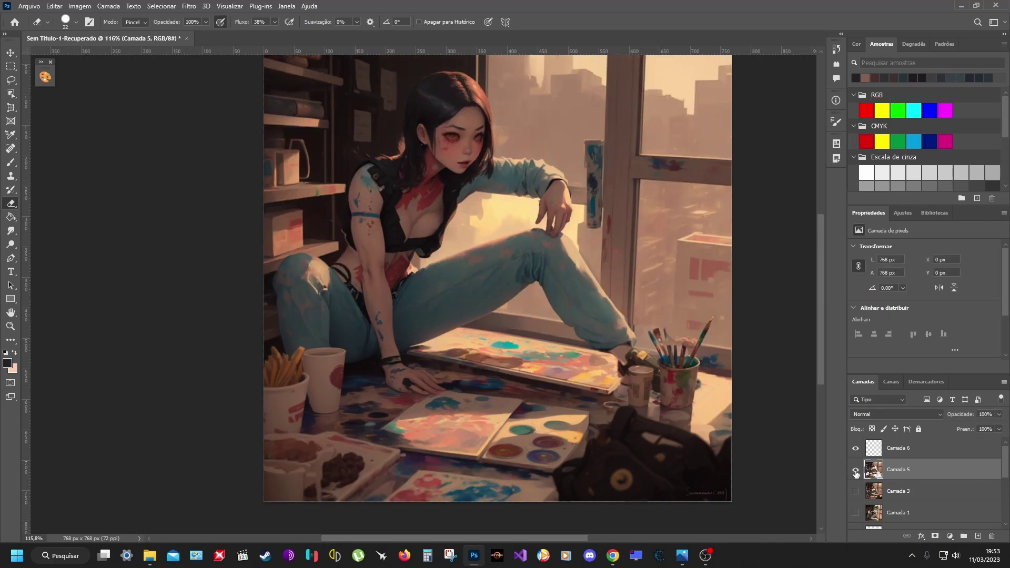
left_click(856, 470)
left_click(855, 470)
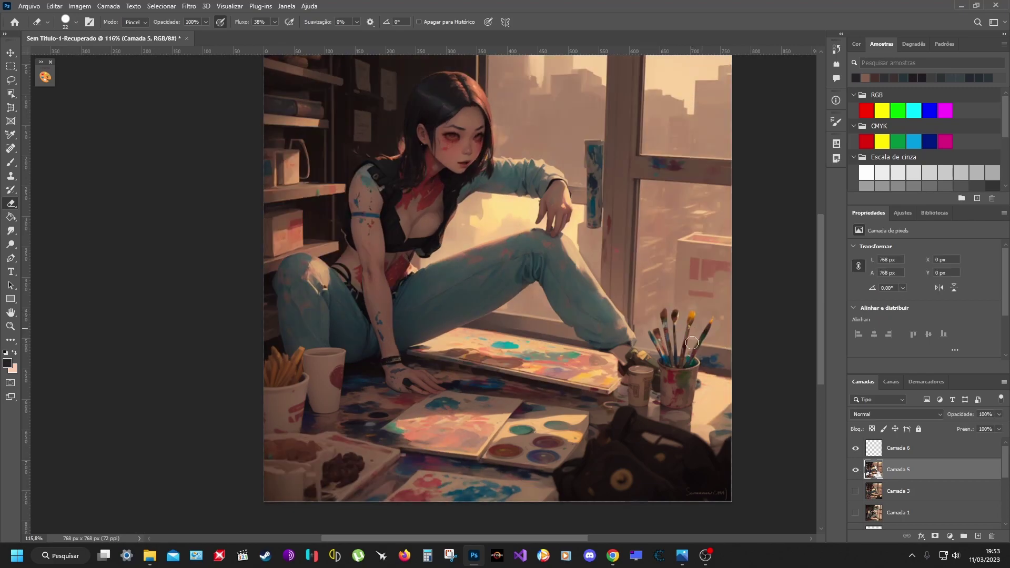
- Erase Camada 5 around the brush jar and window buildings, then Merge Visible layers
left_click_drag(692, 343, 743, 382)
mouse_move(639, 274)
left_mouse_down()
mouse_move(721, 368)
mouse_move(736, 236)
left_mouse_up()
left_click_drag(649, 244, 713, 217)
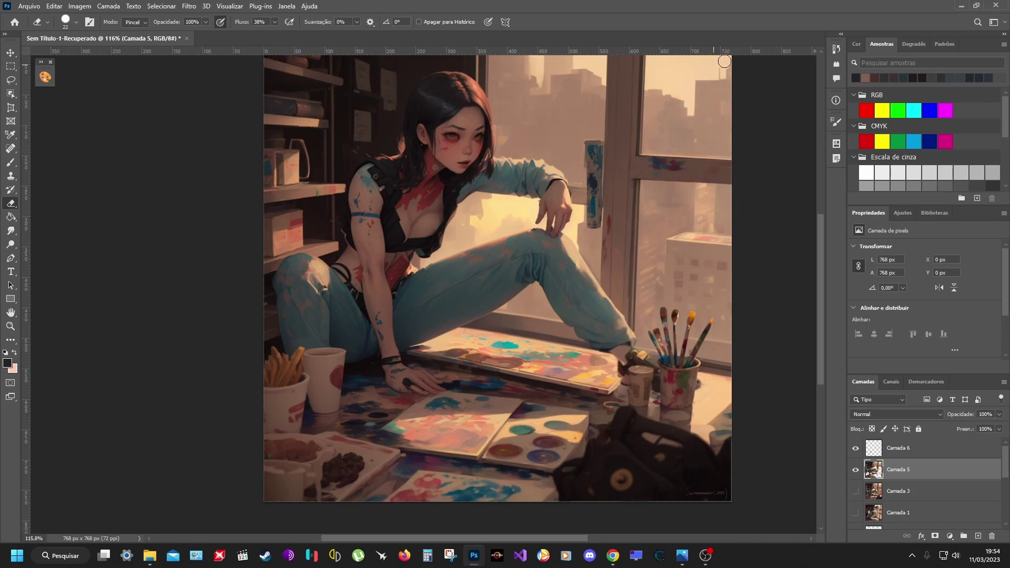
left_click_drag(653, 152, 659, 380)
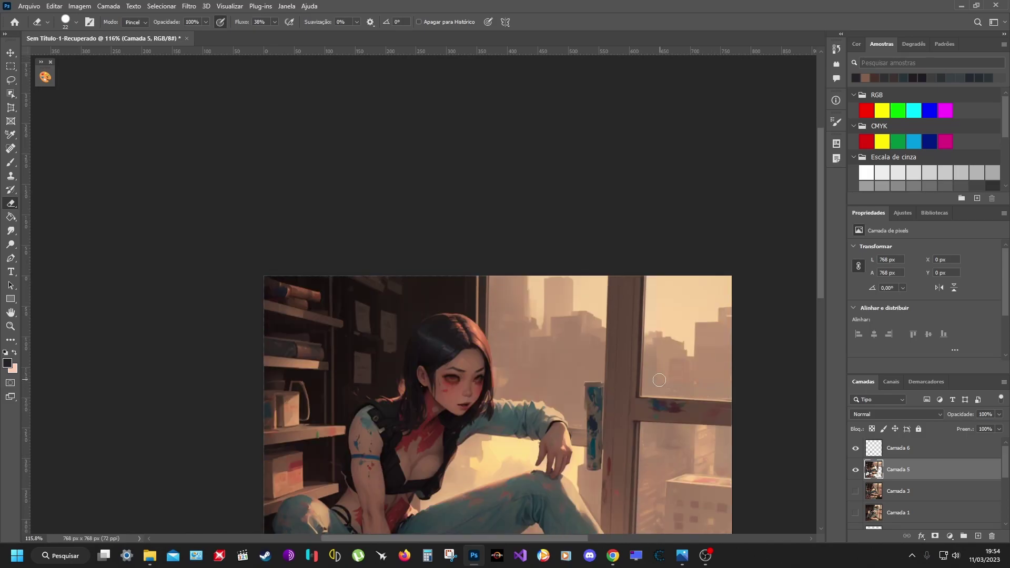
scroll(669, 342, "down", 5)
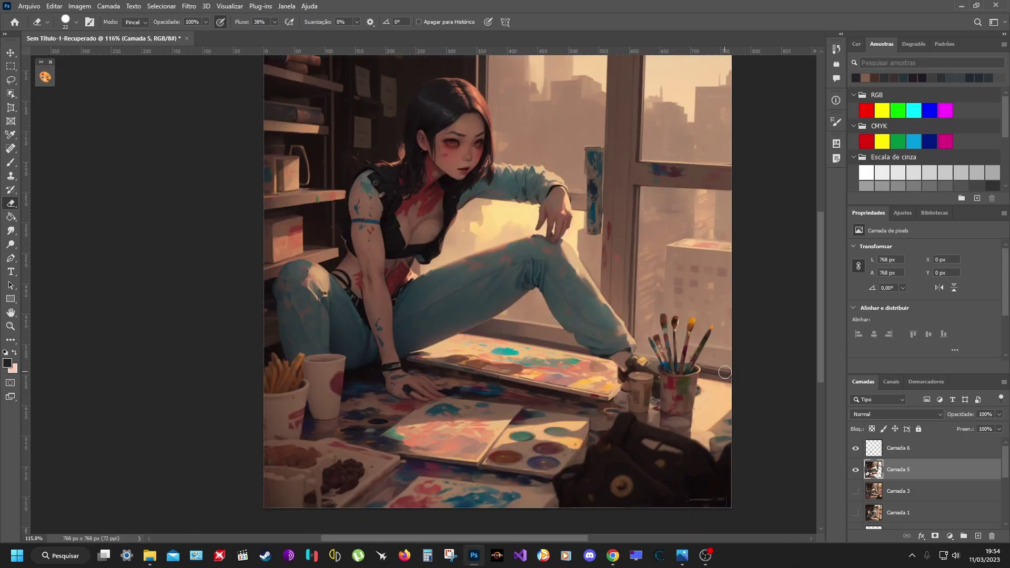
right_click(899, 469)
left_click(895, 368)
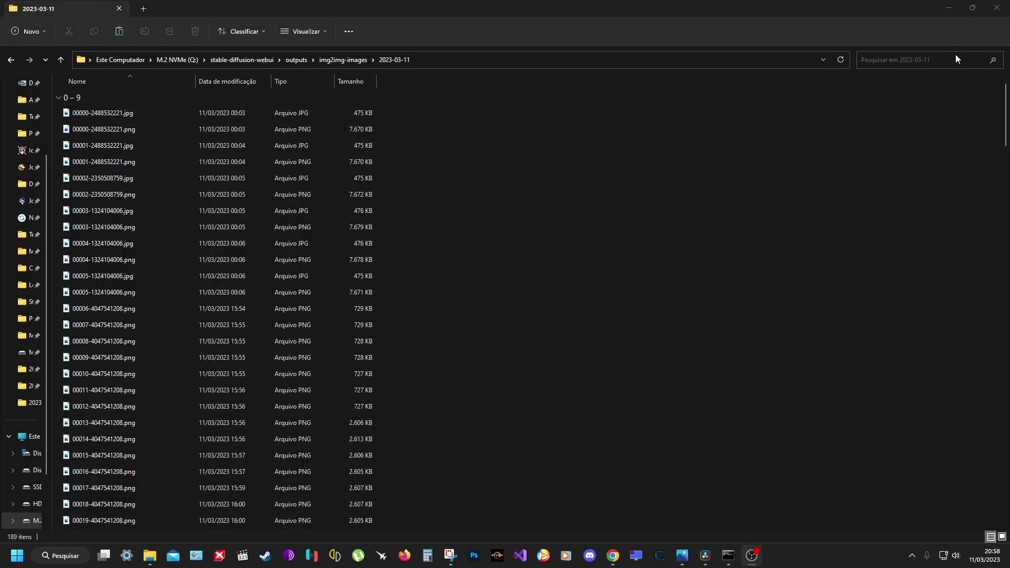
- Scroll down through the current folder's listing of generated images
left_click_drag(1006, 119, 1007, 231)
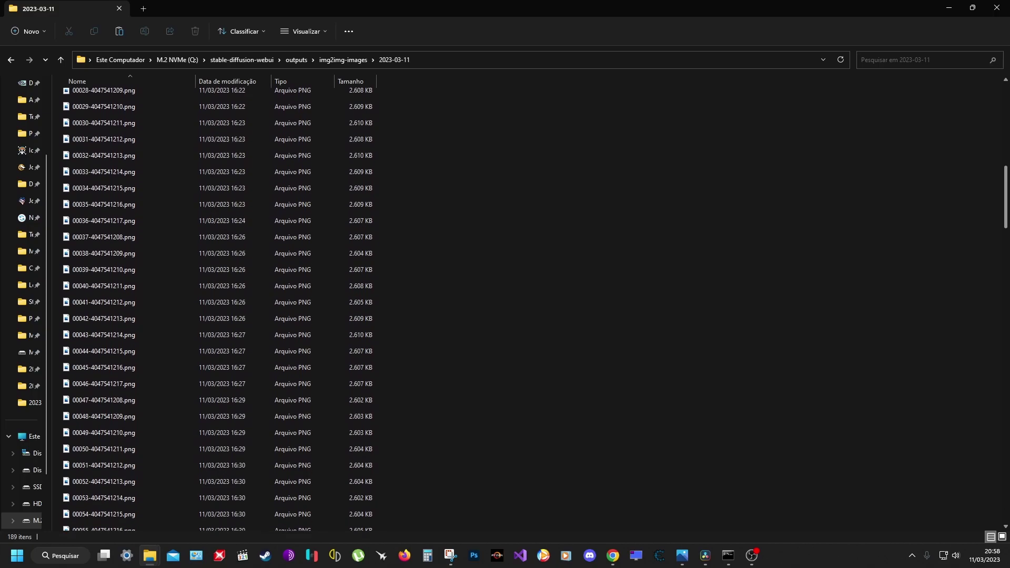
scroll(526, 310, "down", 3)
scroll(526, 309, "down", 3)
scroll(526, 310, "down", 3)
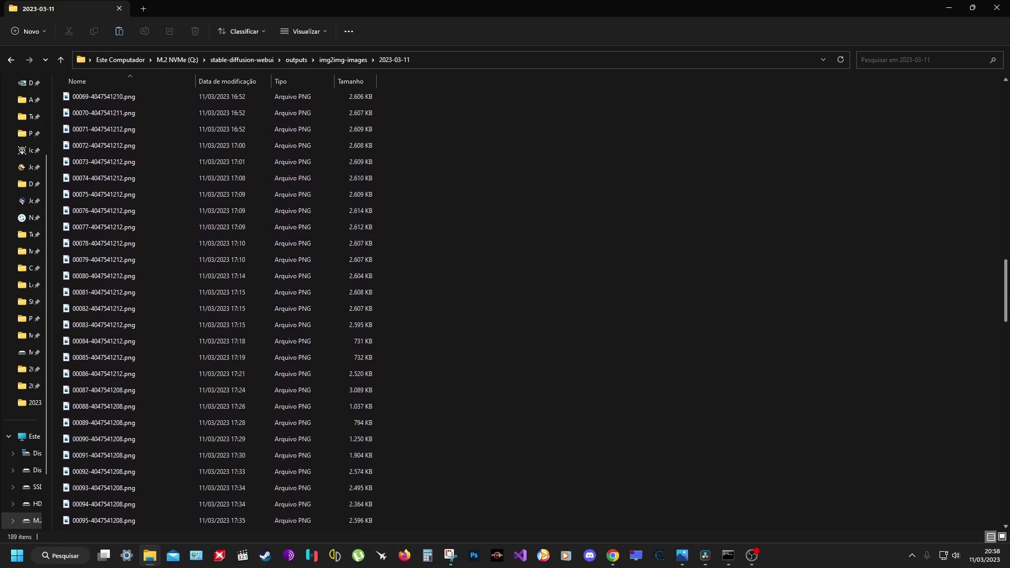
scroll(527, 309, "down", 3)
scroll(526, 309, "down", 4)
scroll(526, 309, "down", 4)
scroll(526, 309, "down", 4)
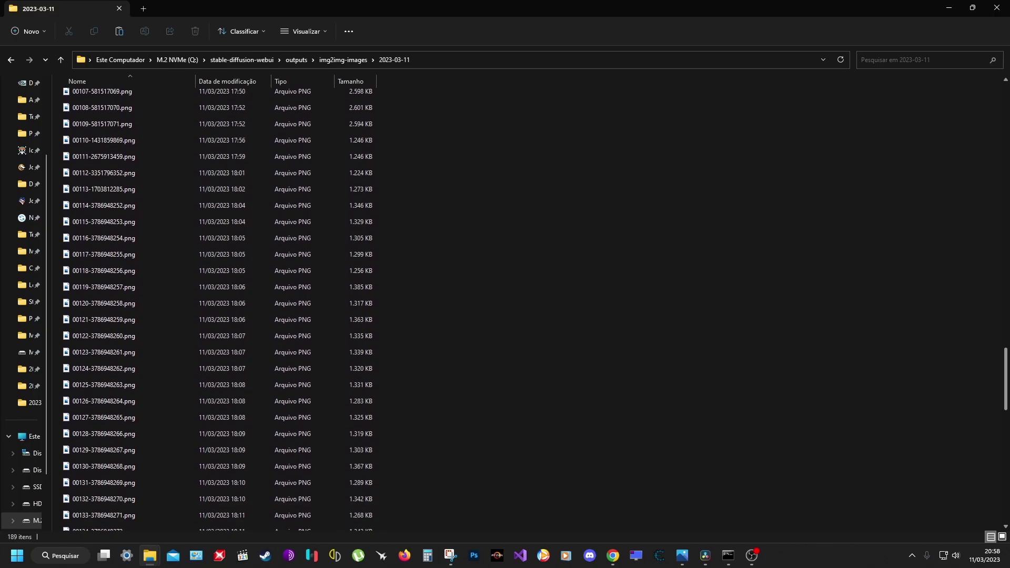
scroll(526, 309, "down", 4)
scroll(1007, 497, "down", 3)
scroll(1006, 497, "down", 3)
scroll(1007, 497, "down", 3)
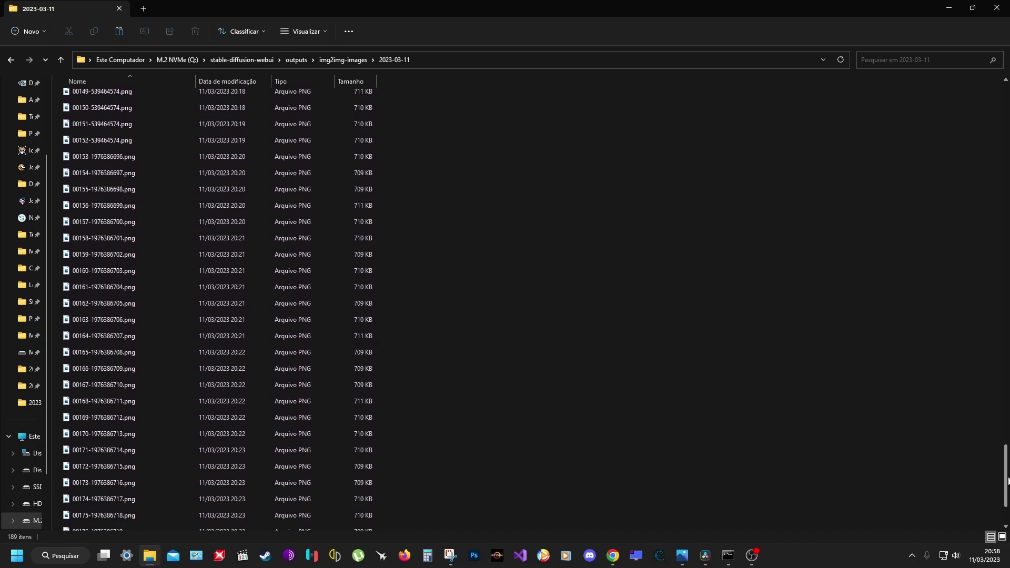
scroll(1006, 498, "down", 3)
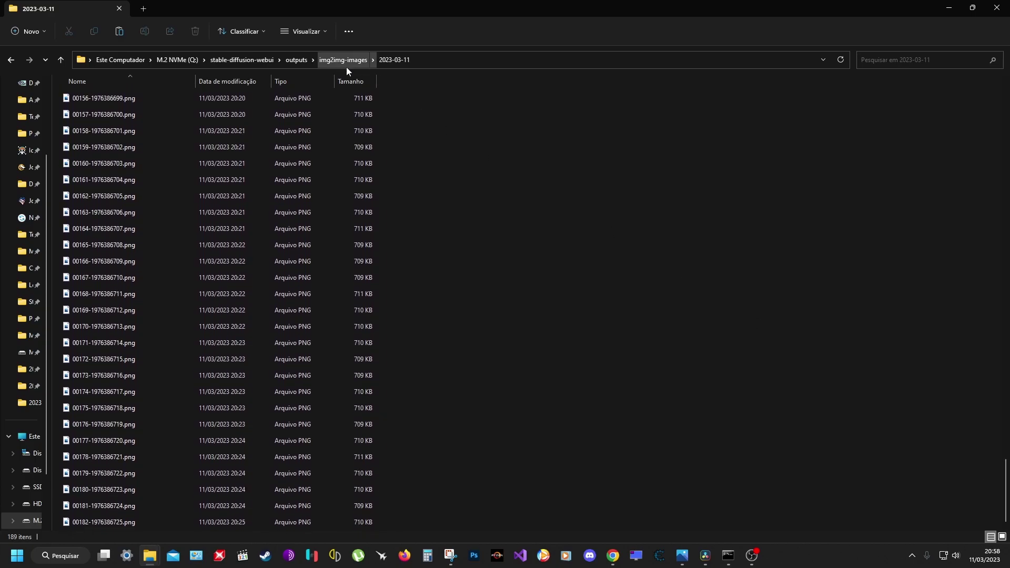
- Navigate to outputs > txt2img-images > 2023-03-11
left_click(294, 61)
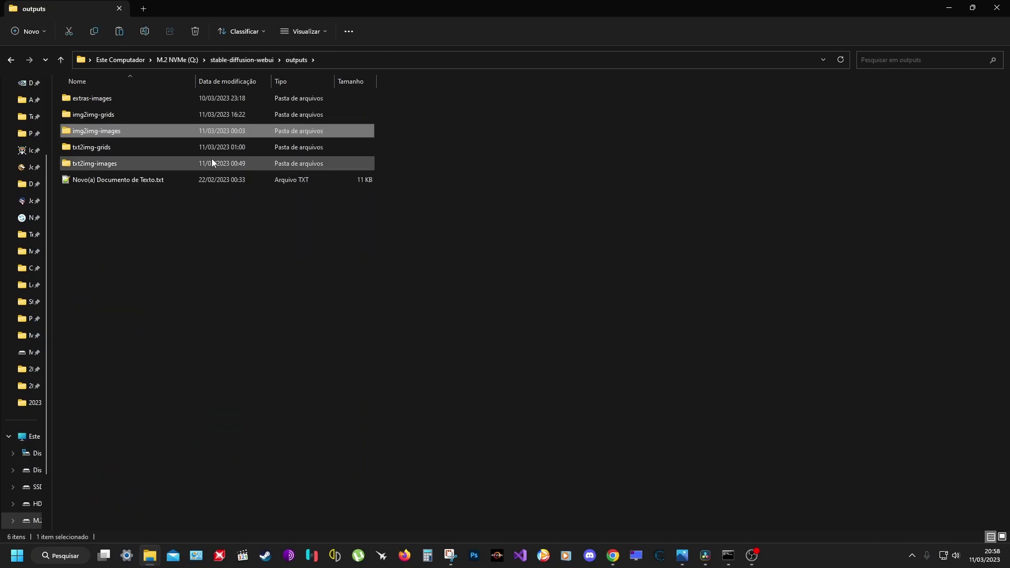
double_click(211, 159)
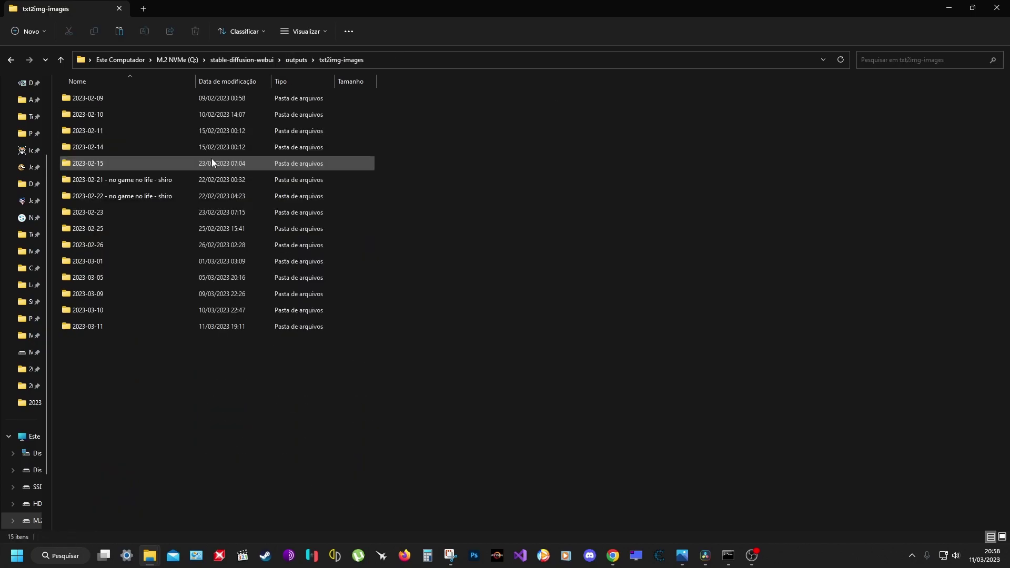
double_click(153, 326)
mouse_move(1005, 92)
left_mouse_down()
mouse_move(1005, 444)
mouse_move(1004, 156)
mouse_move(982, 57)
left_mouse_up()
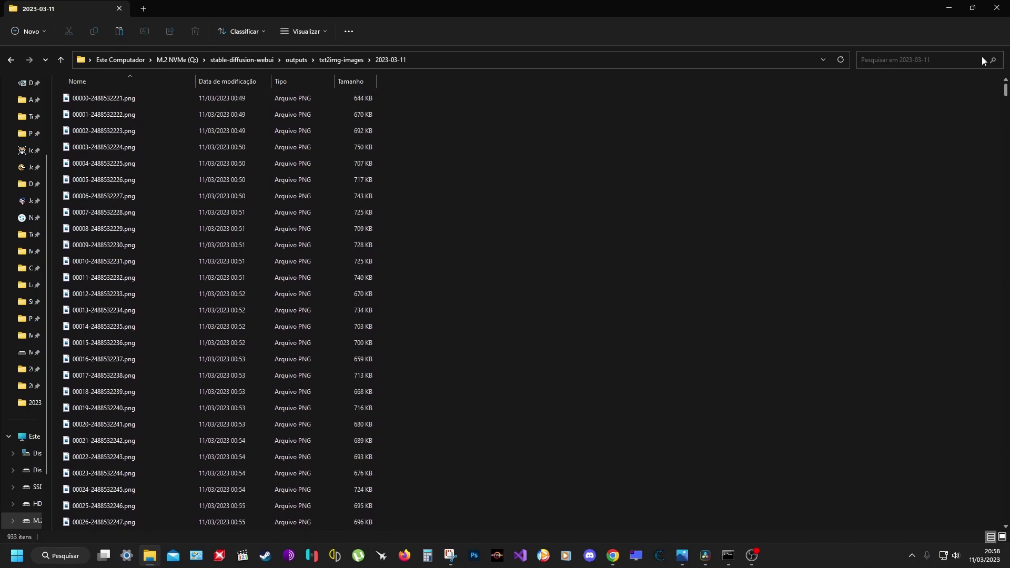